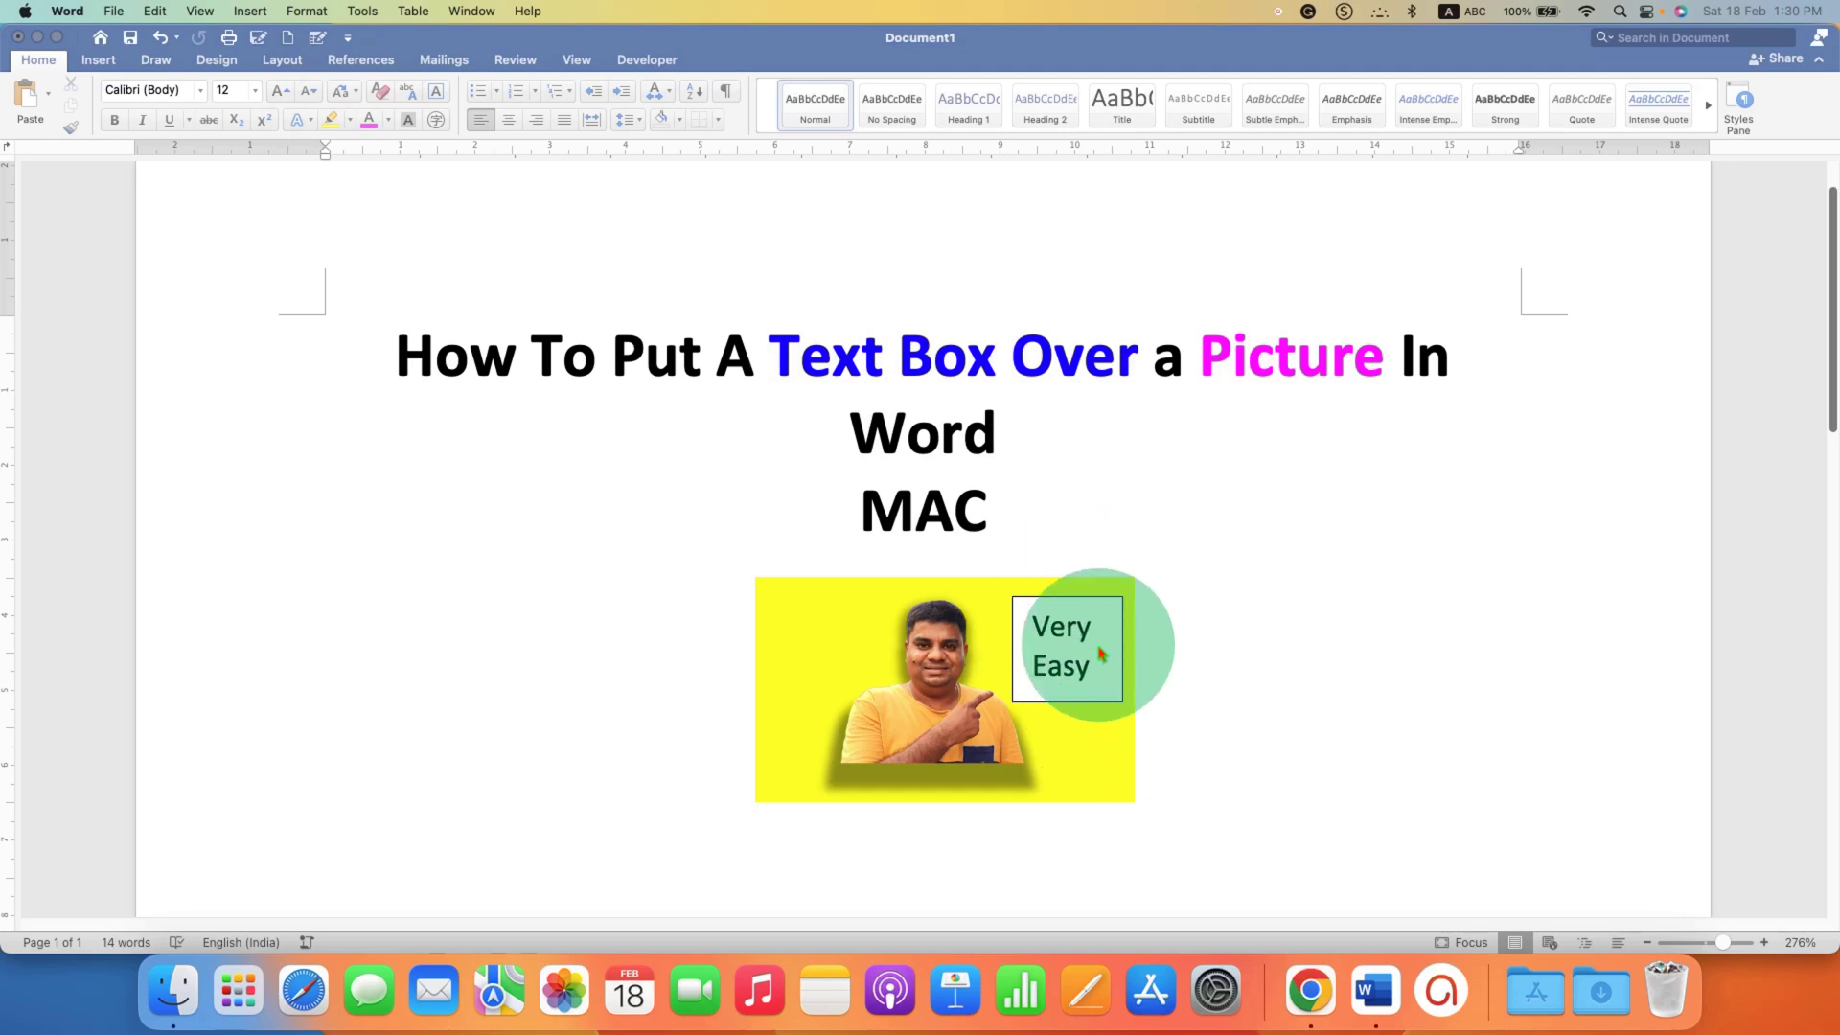
- Drag the Very Easy text box slightly left and up over the sample picture
click(1100, 656)
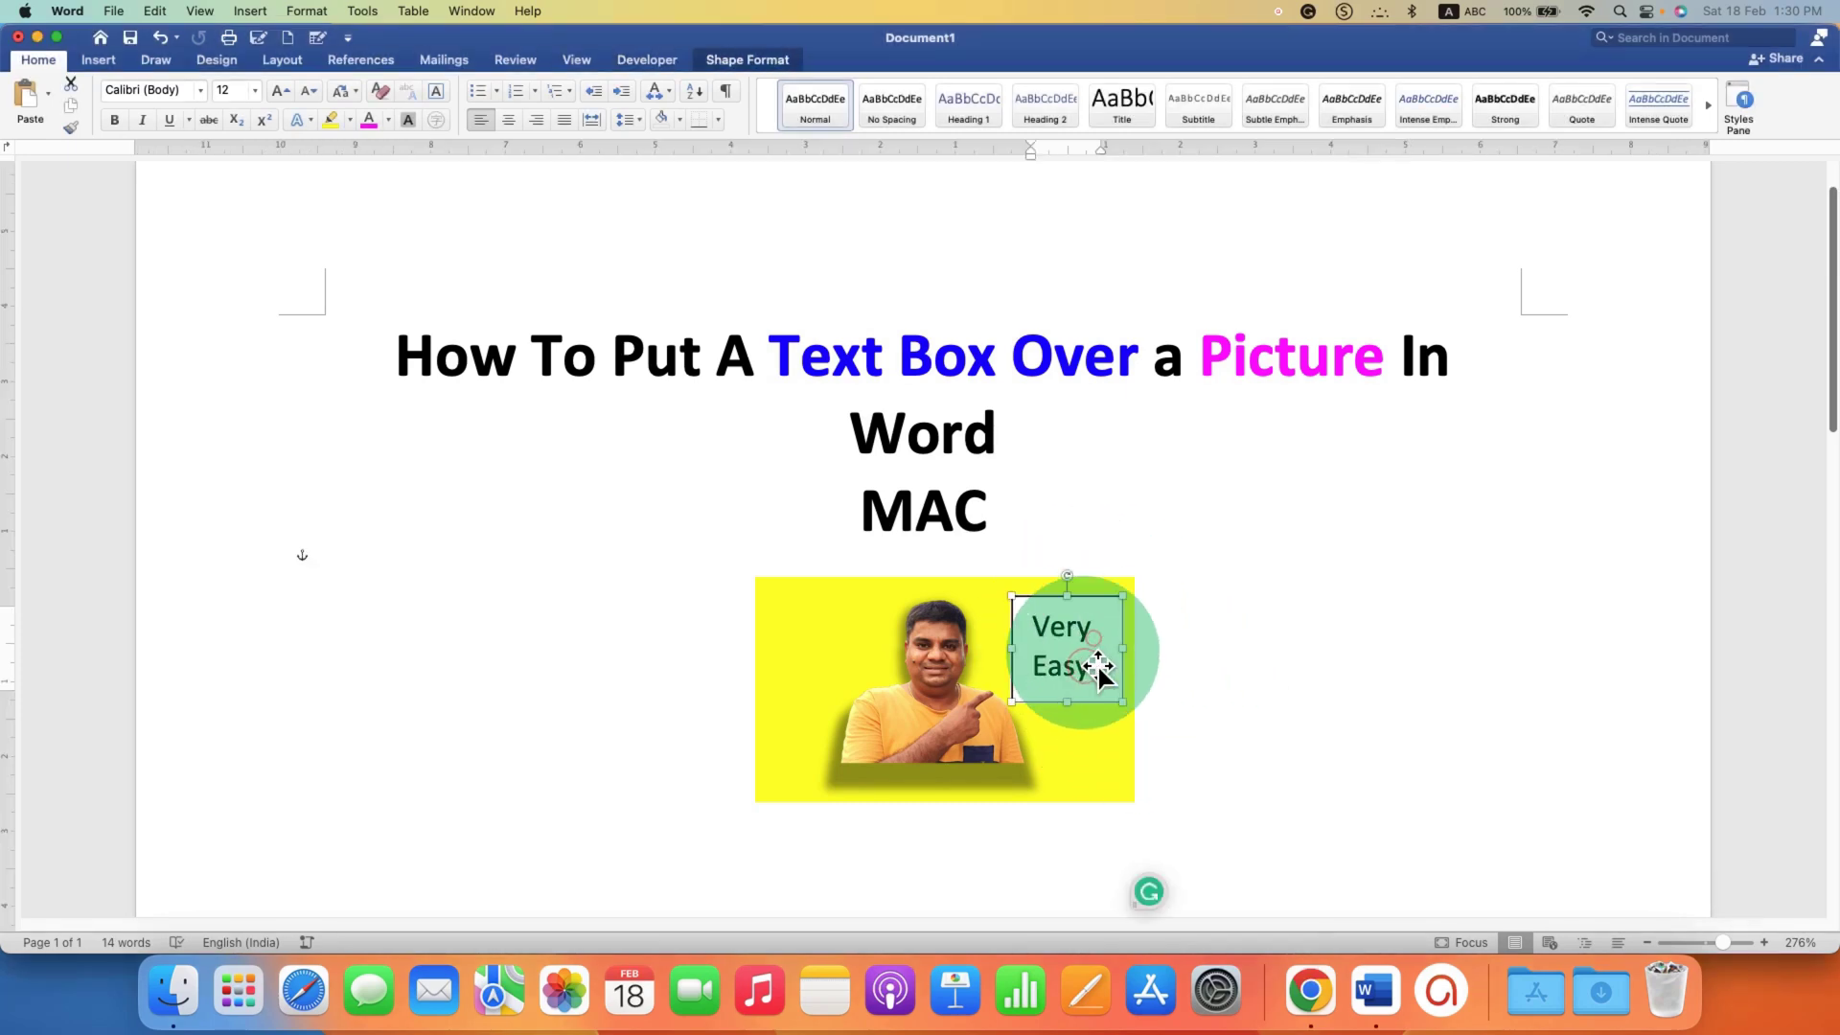
drag(1099, 618, 1085, 606)
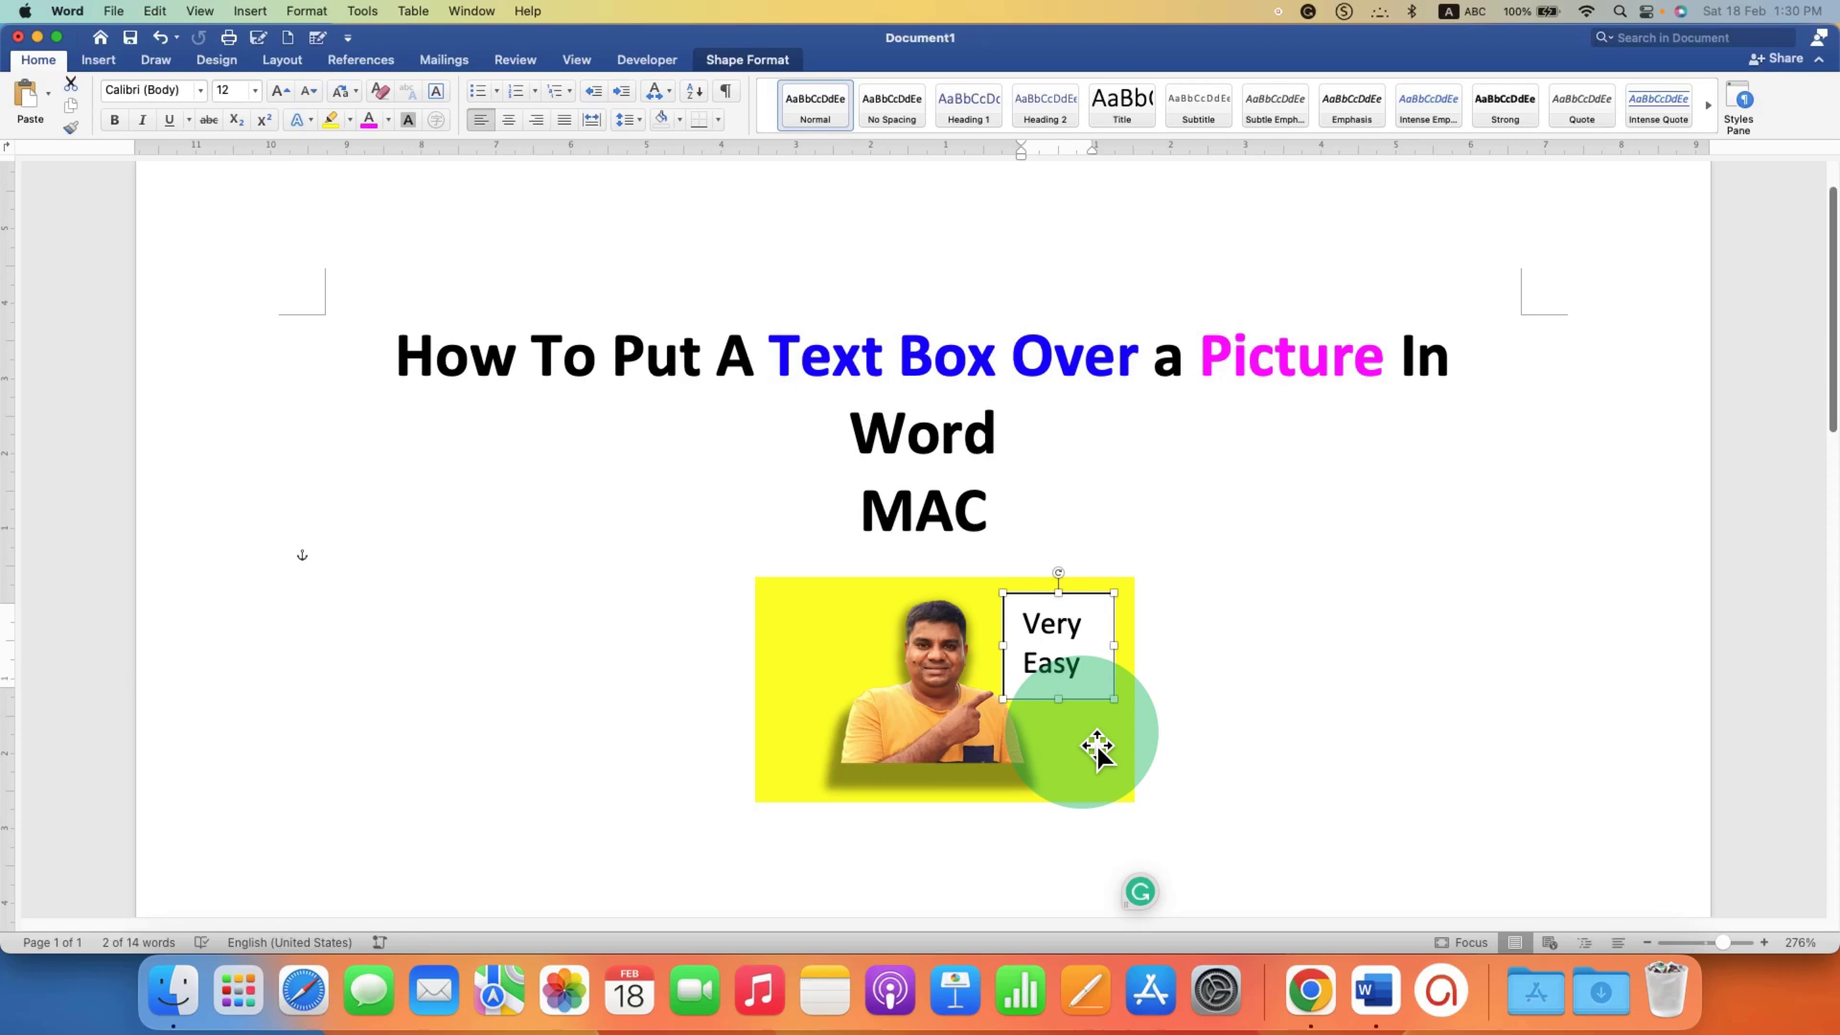
- Undo the finished sample, then find the portrait photo through Picture from File search
key(super+z)
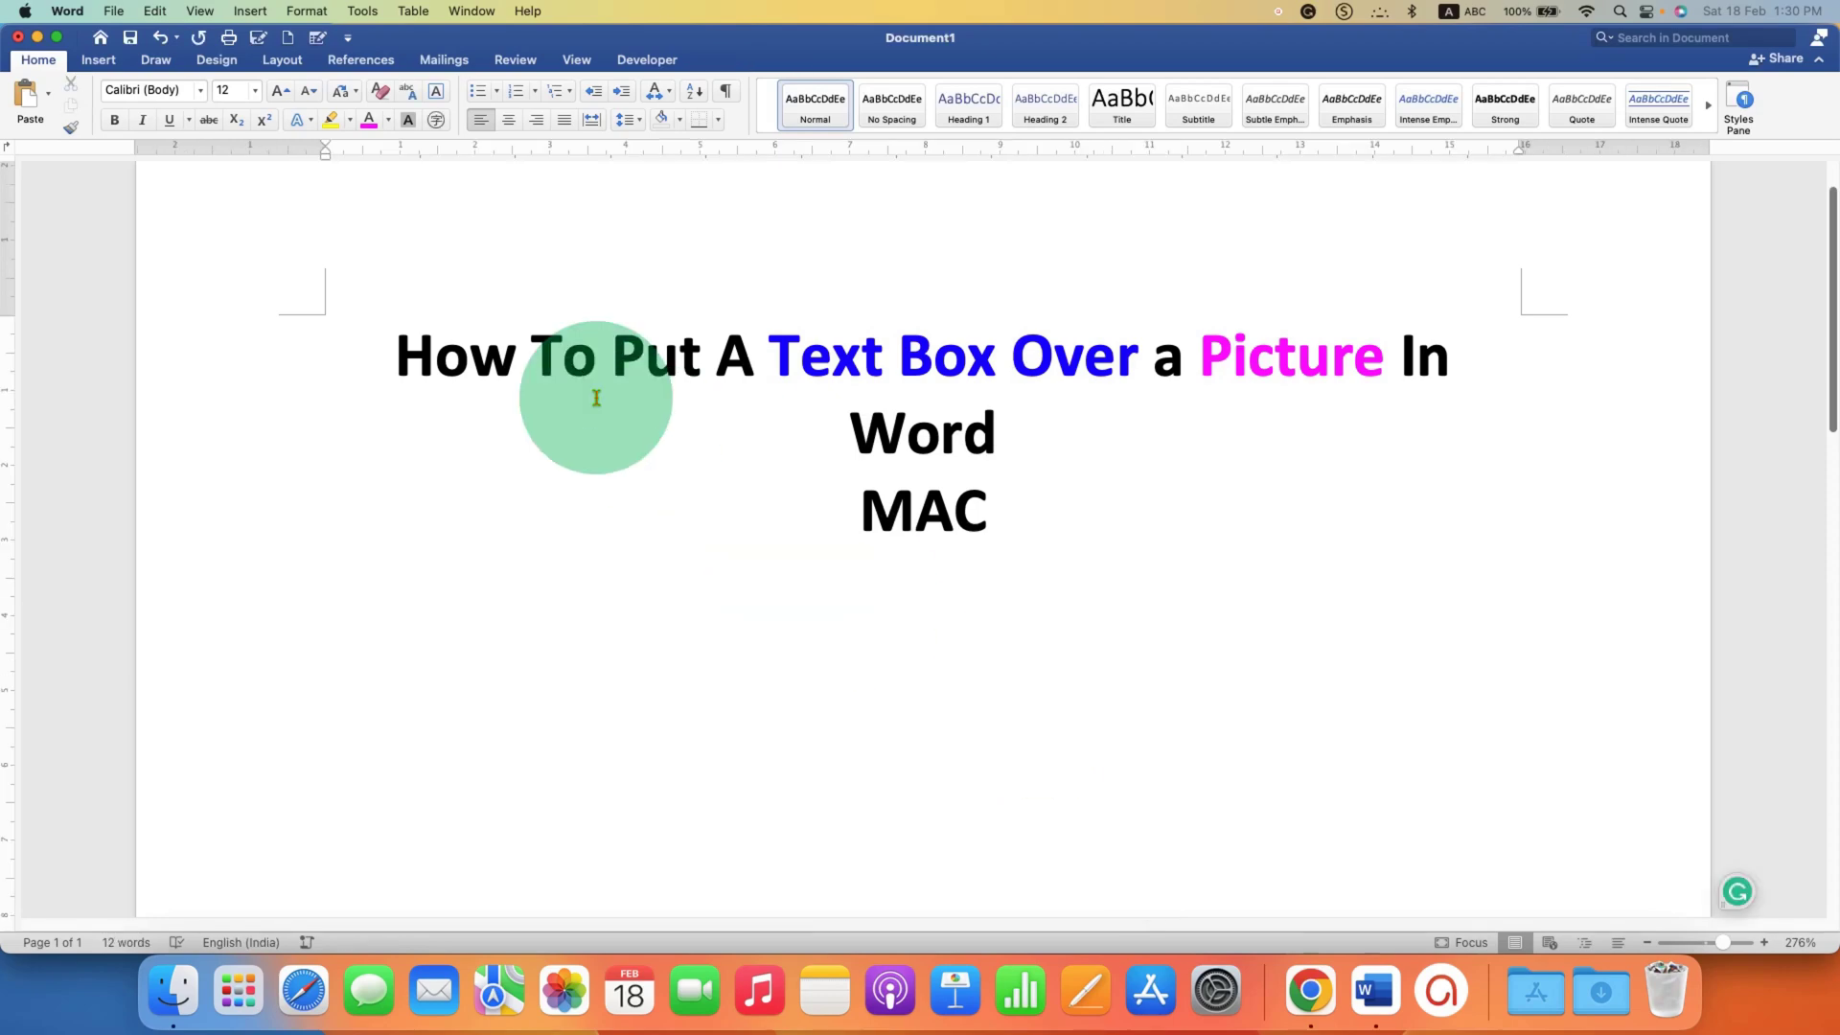
click(98, 61)
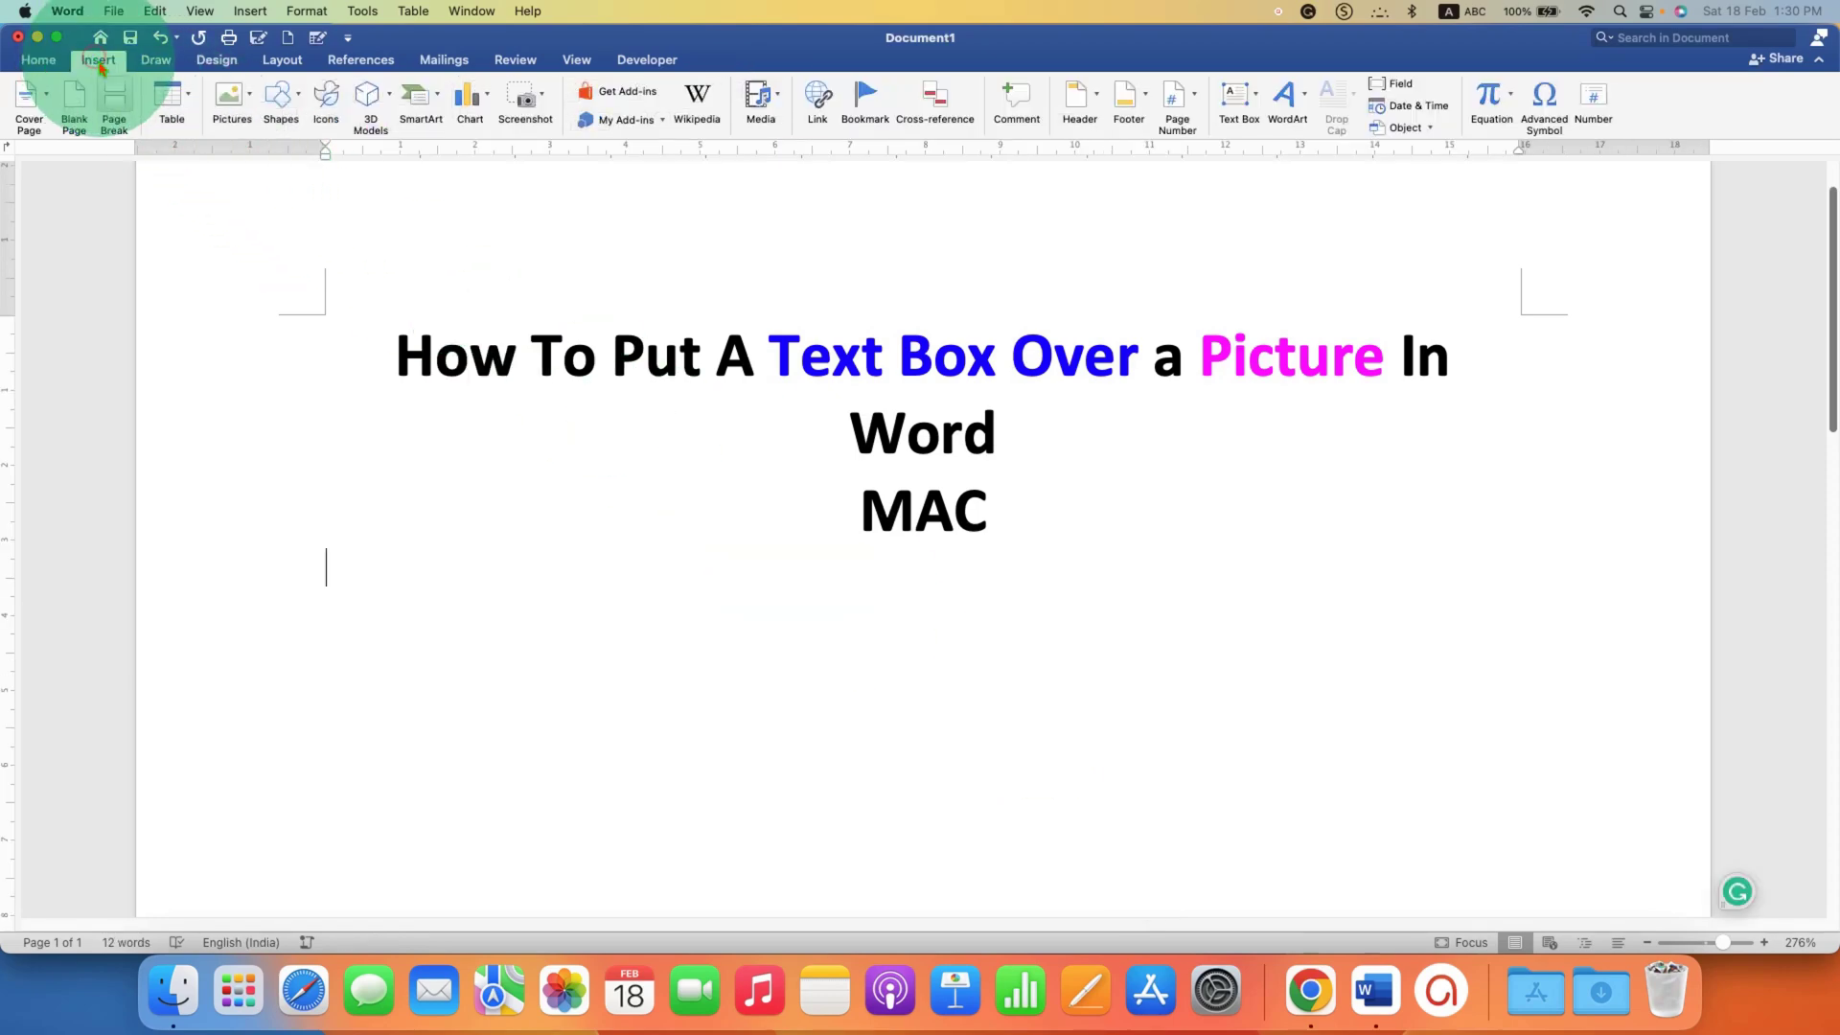
click(227, 96)
click(271, 150)
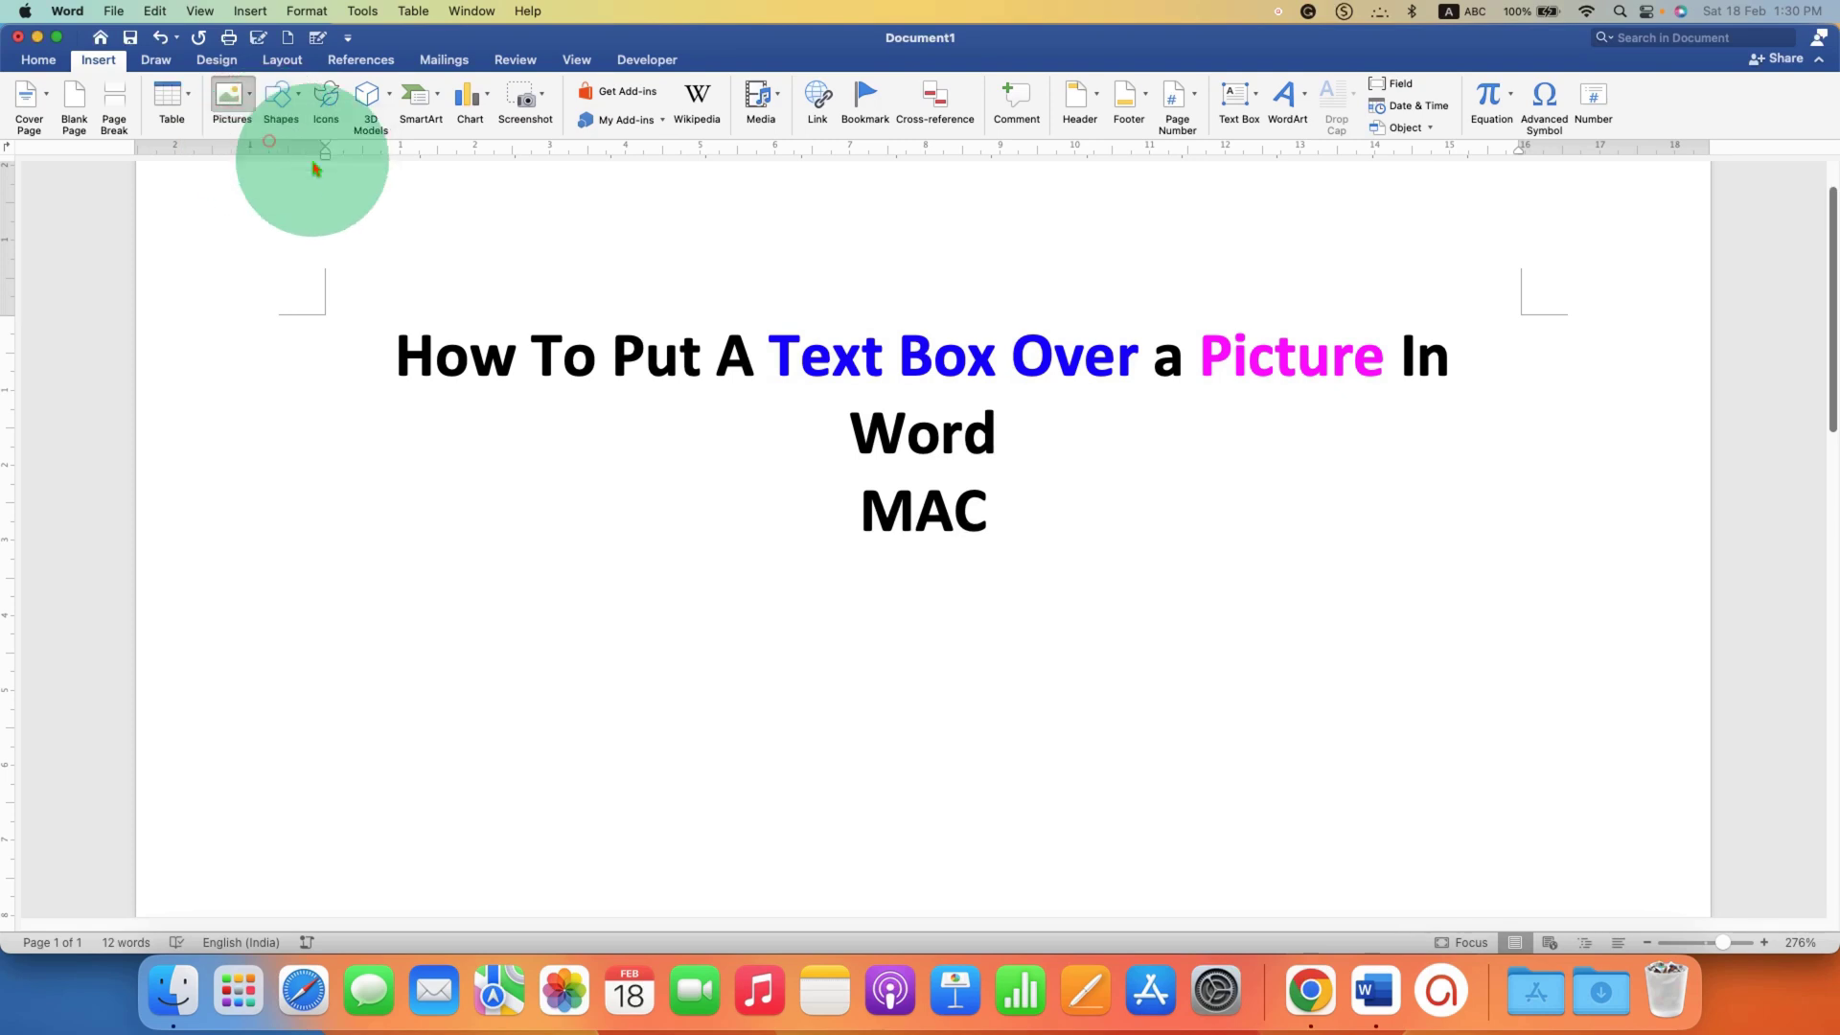
click(1346, 109)
text(abhay)
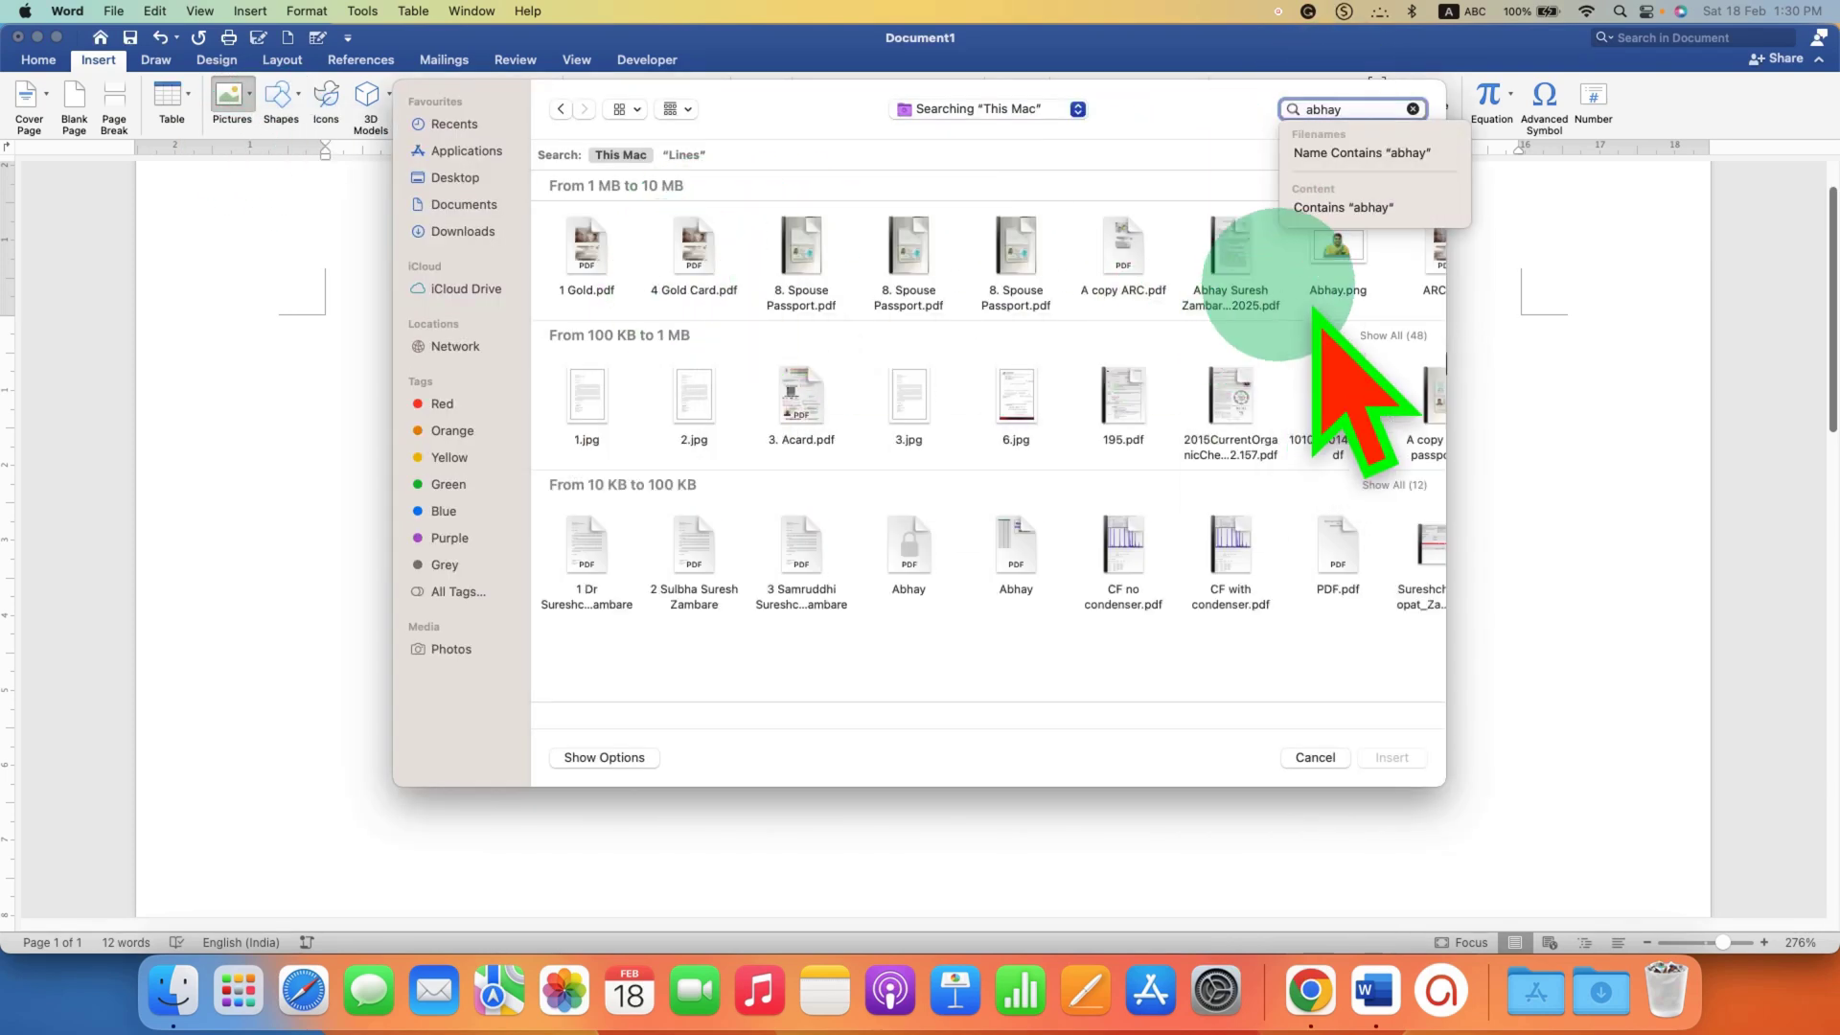
click(1338, 251)
- Insert the chosen photo and set its text wrapping to In Front of Text
click(1392, 757)
scroll(1389, 757, down, 2)
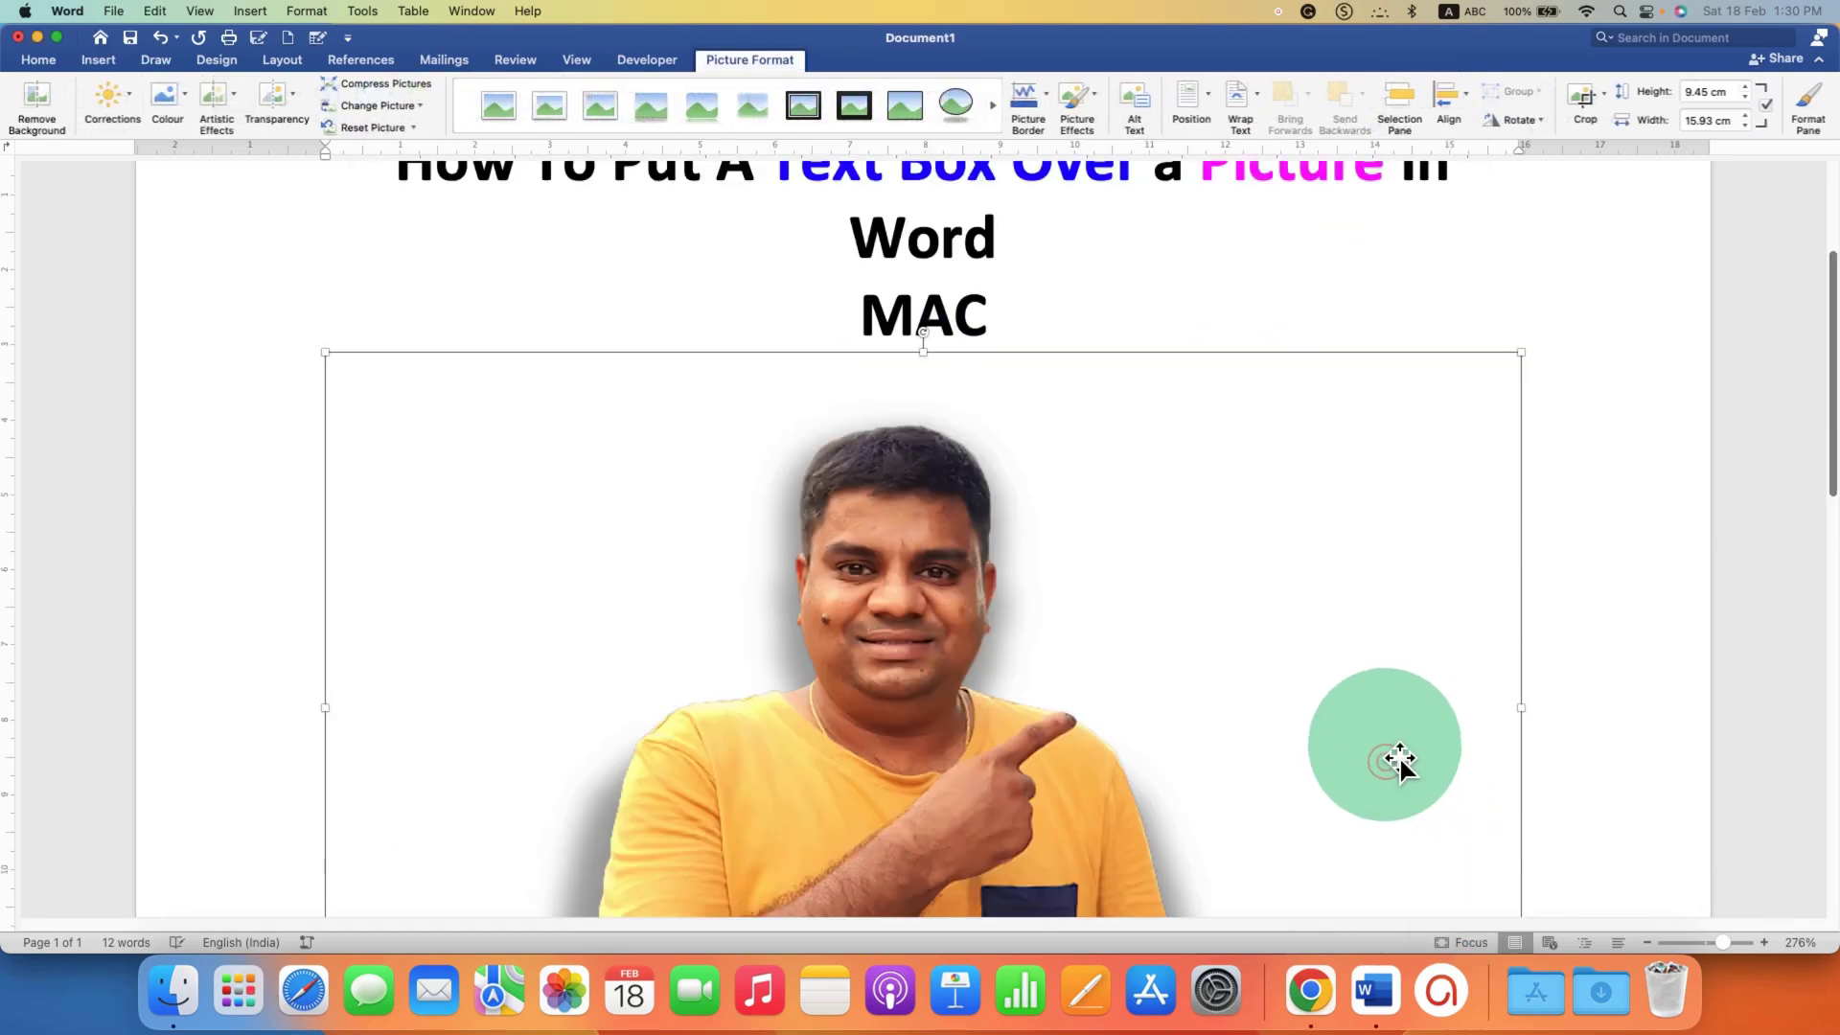
scroll(488, 527, down, 2)
click(908, 599)
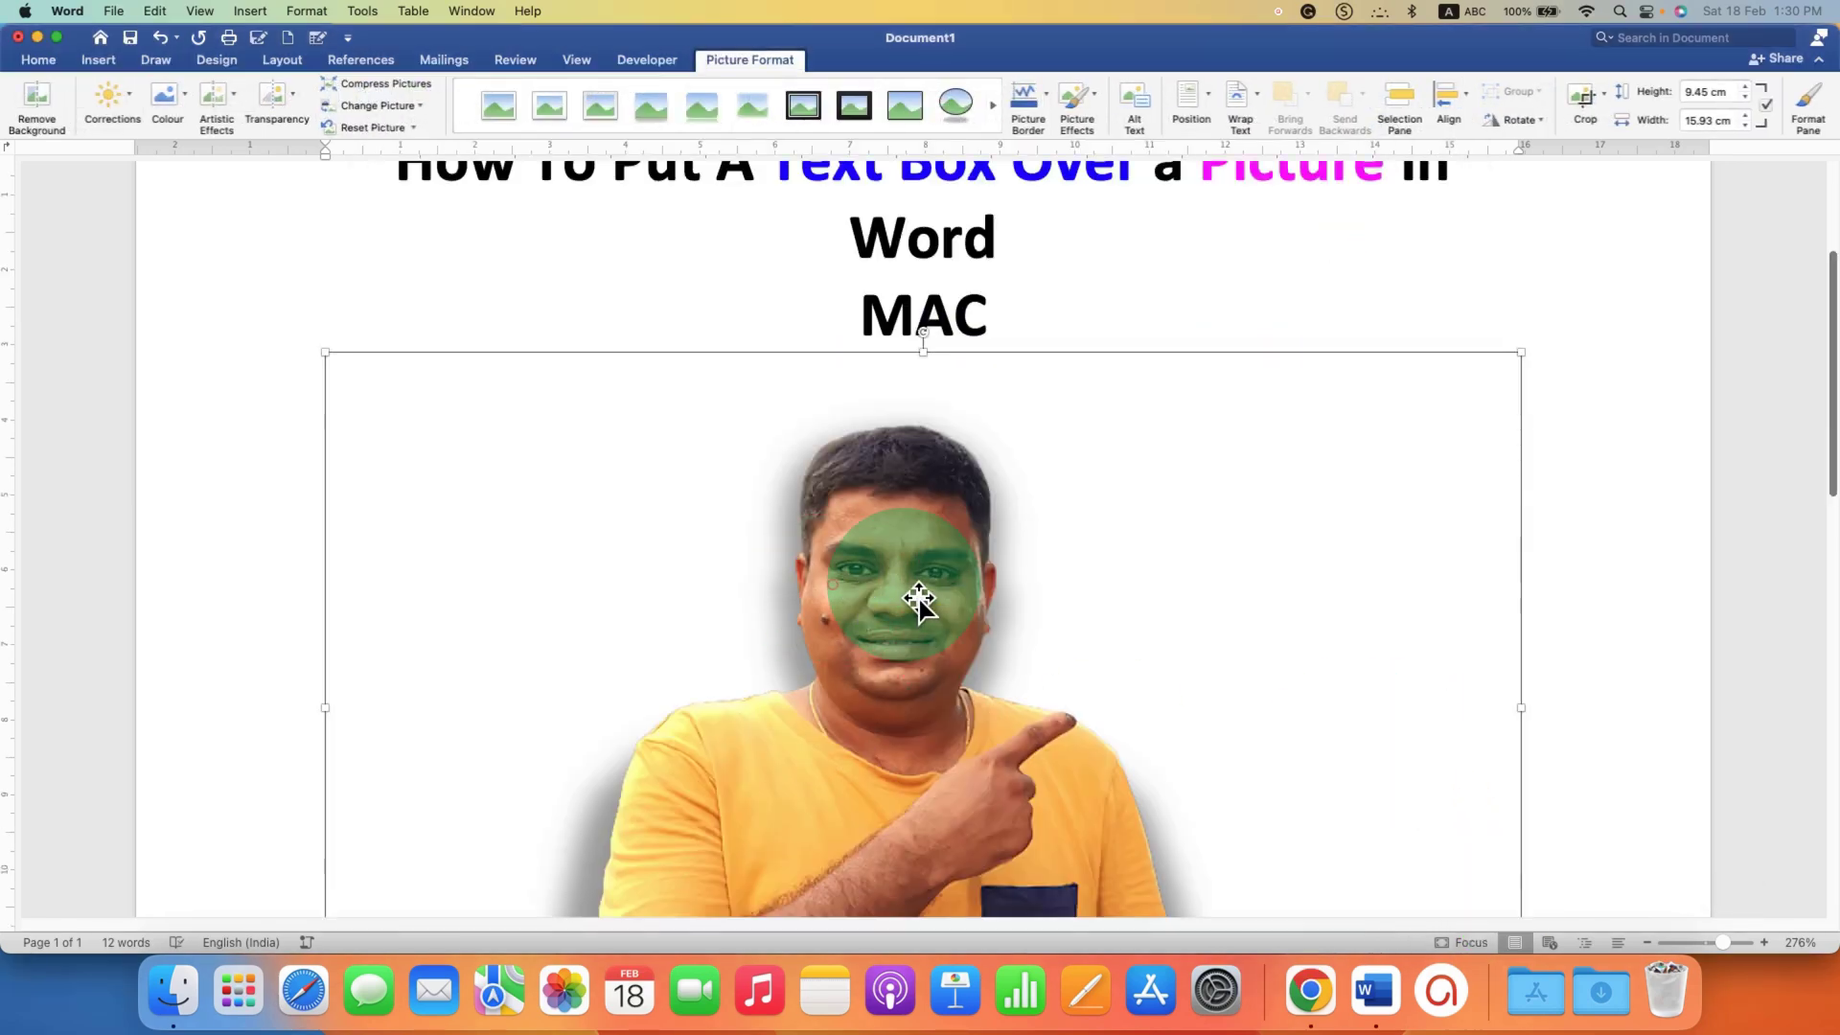
right_click(907, 580)
mouse_move(1009, 840)
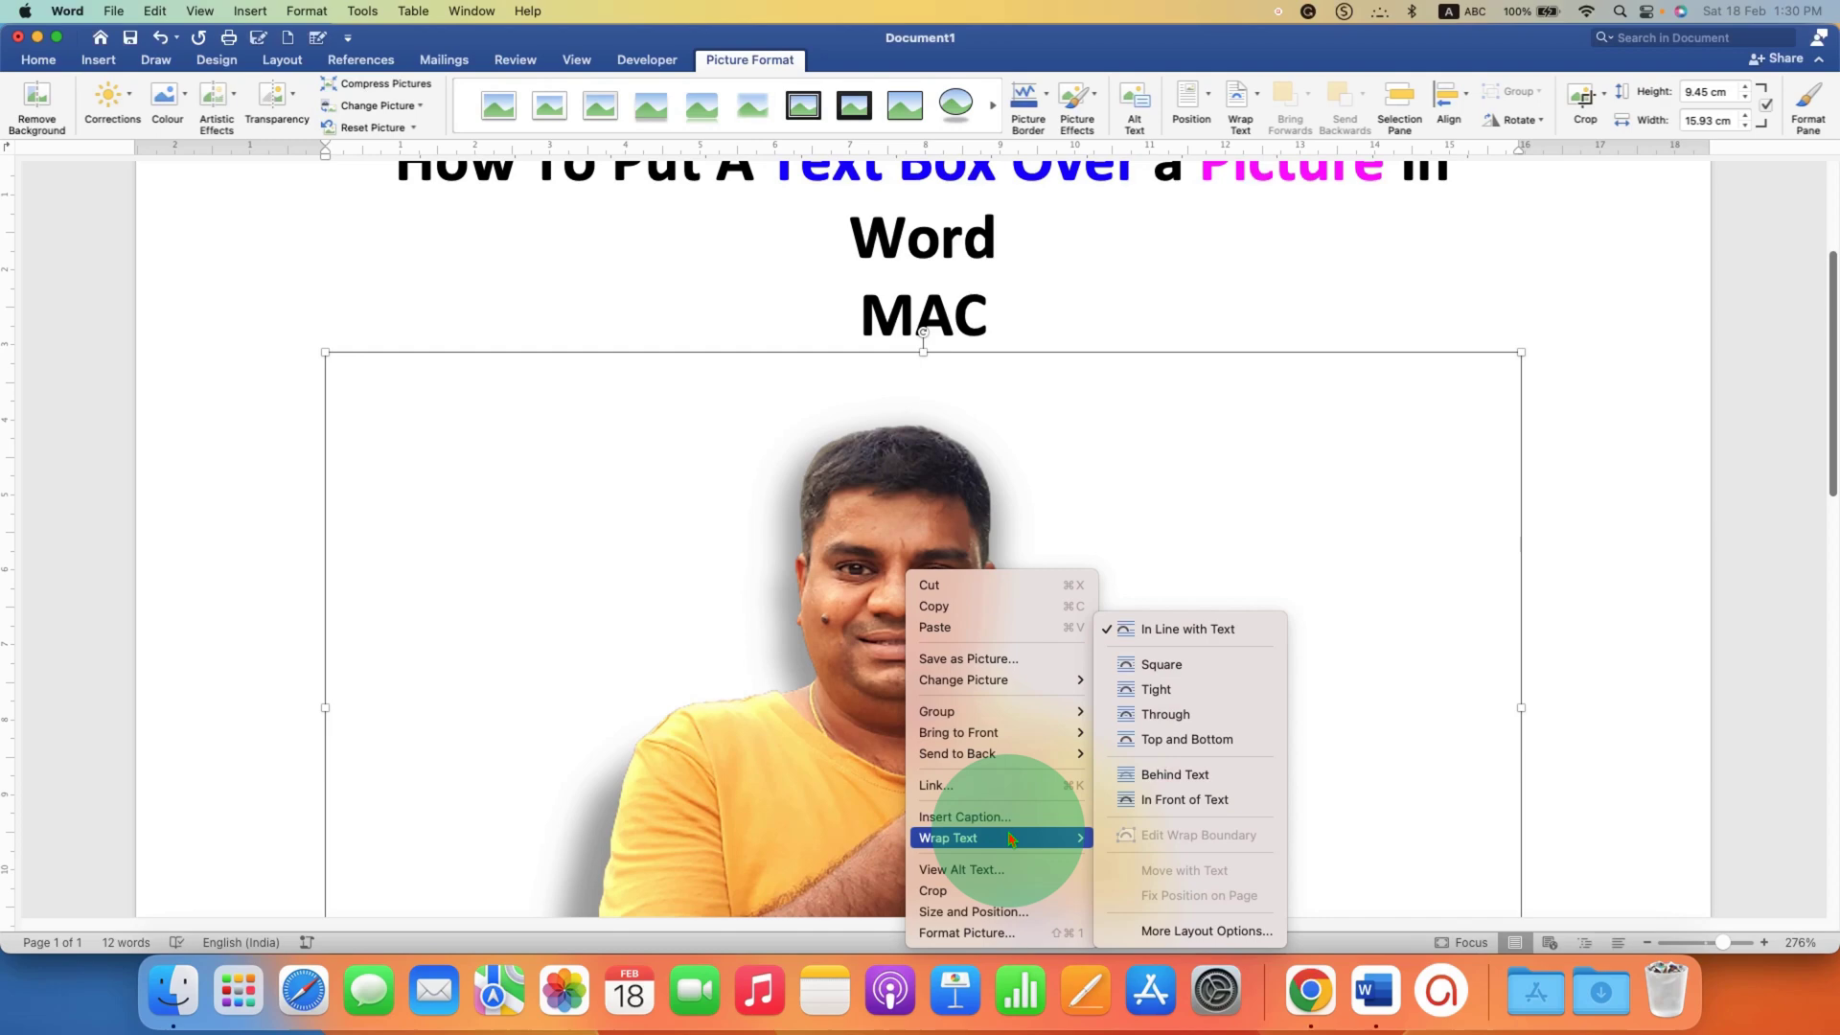
click(1189, 800)
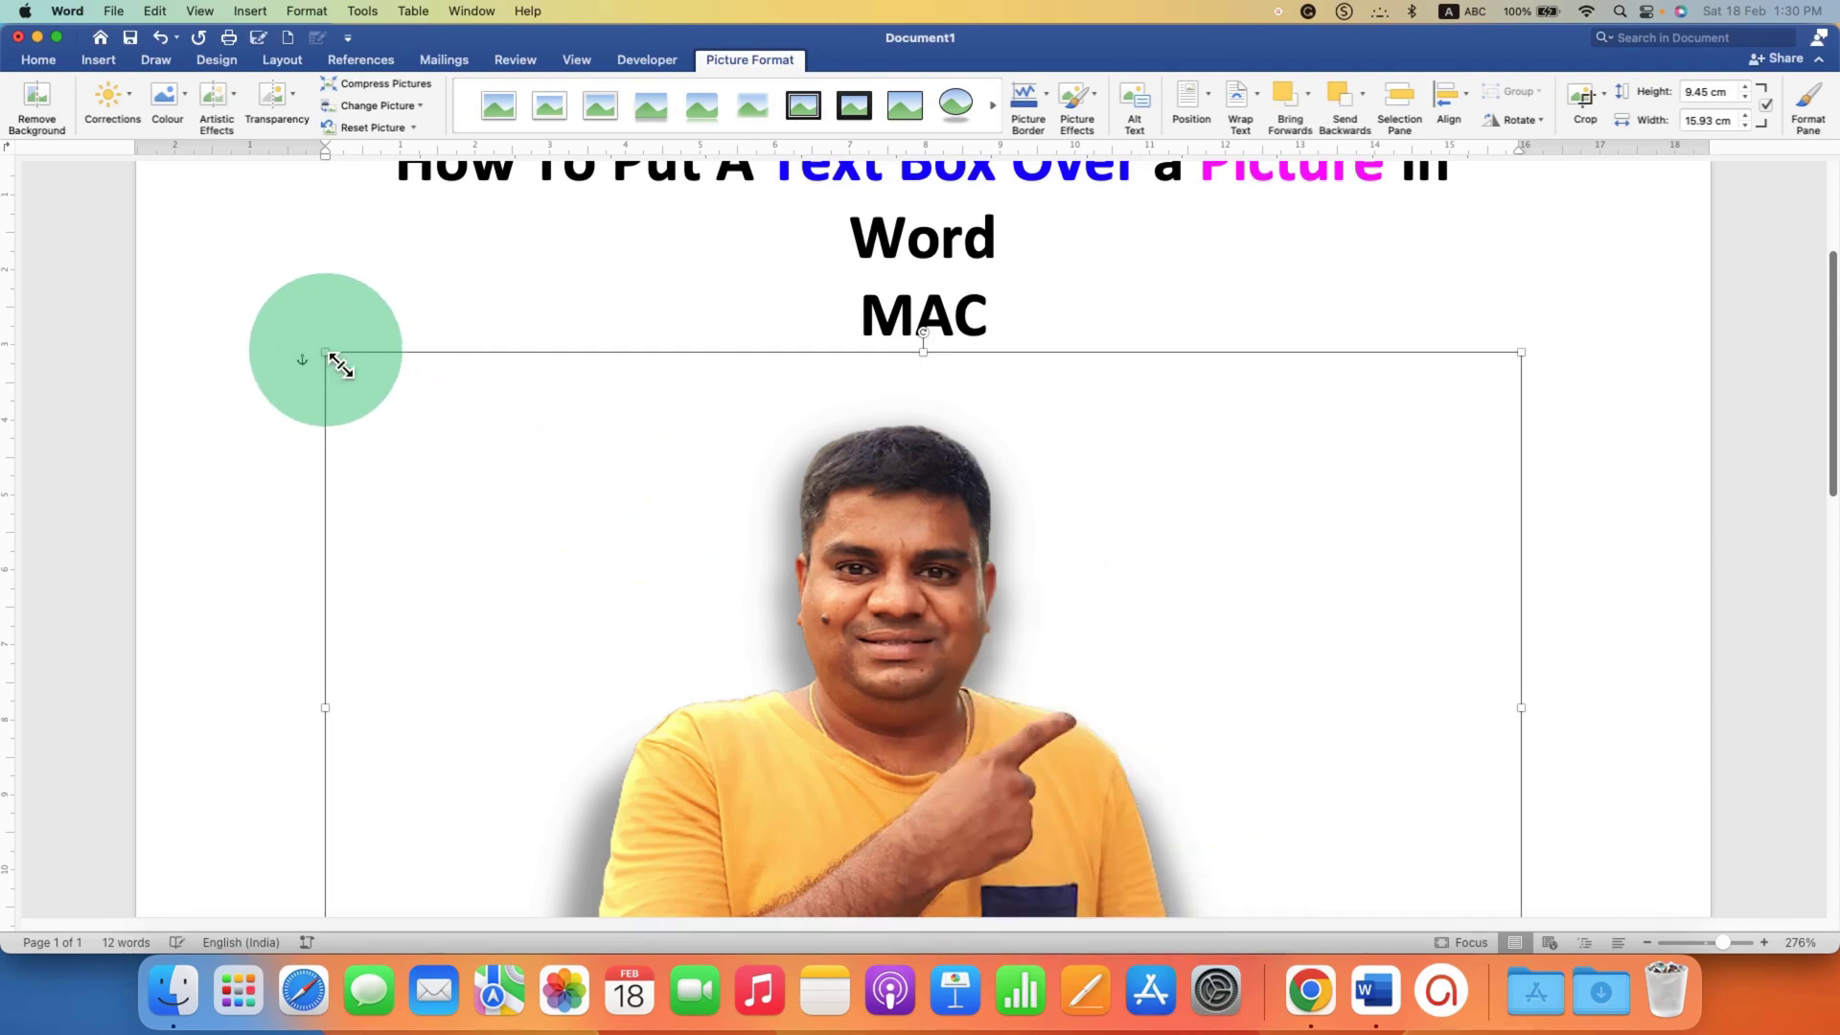
- Shrink the photo to 6.45 × 3.83 cm and centre it under the title
drag(326, 352, 1223, 722)
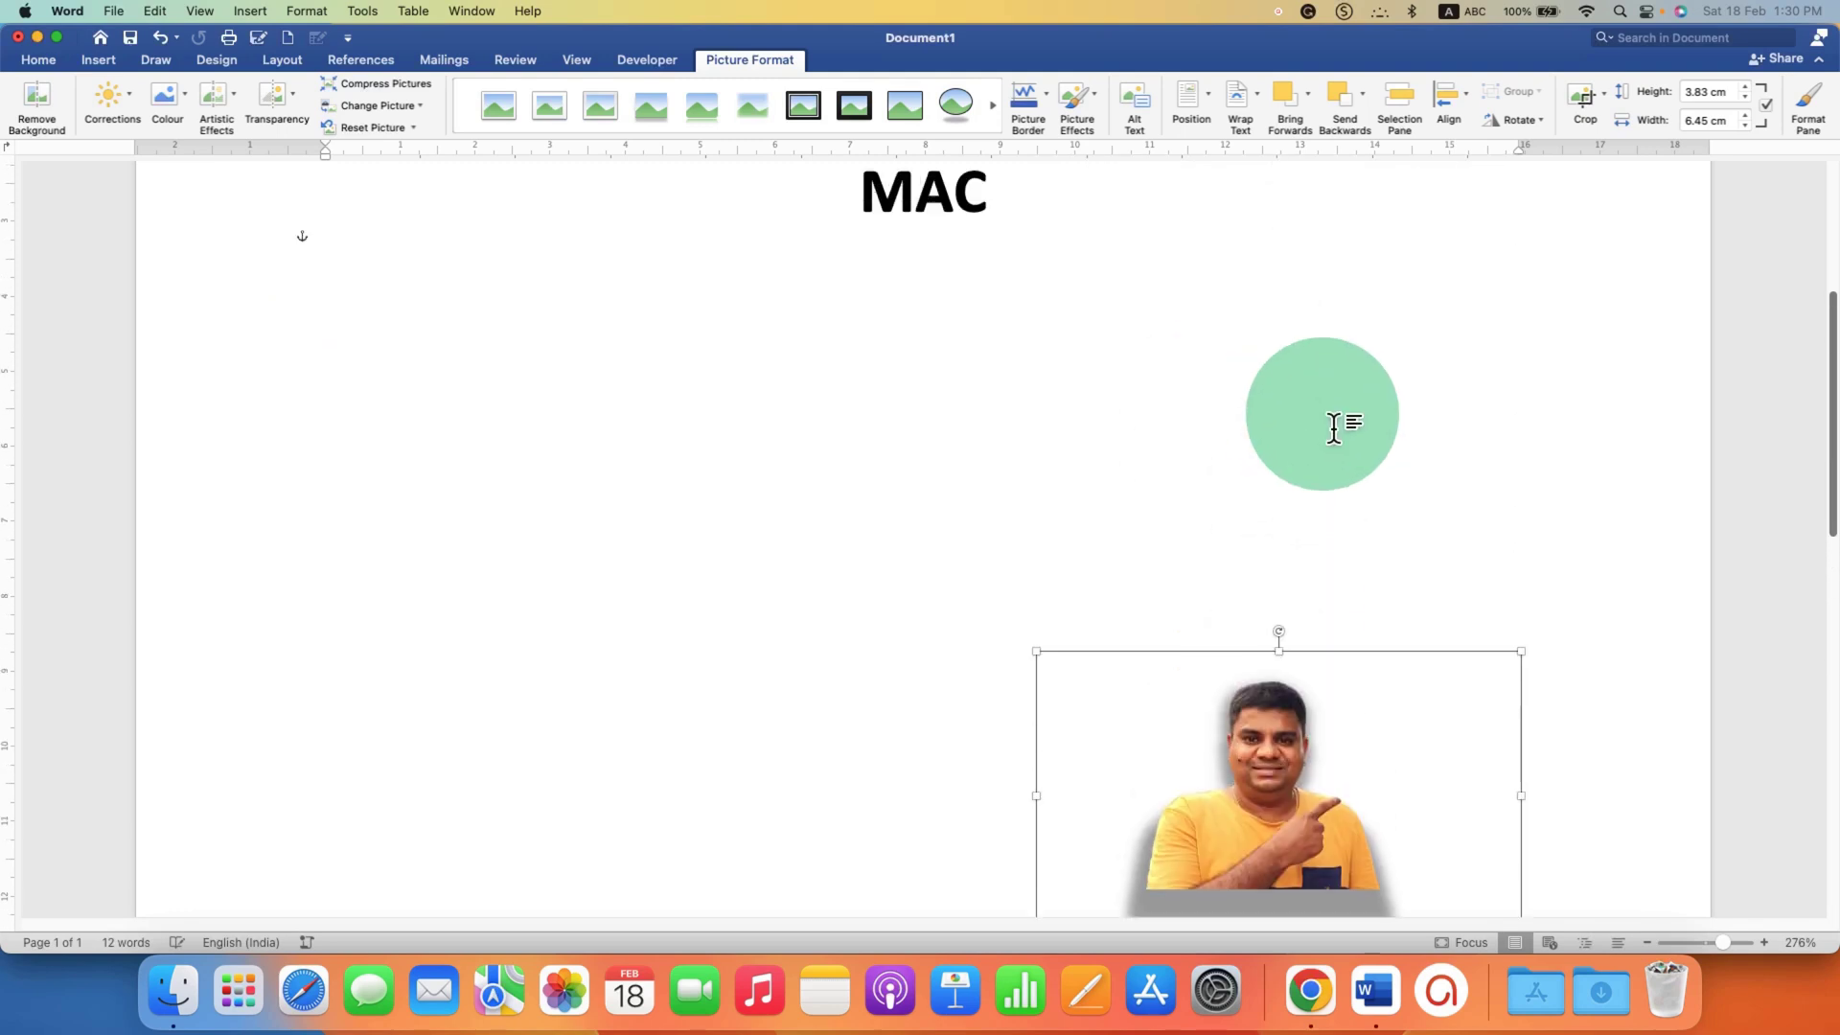
drag(1295, 824, 952, 534)
scroll(952, 534, up, 5)
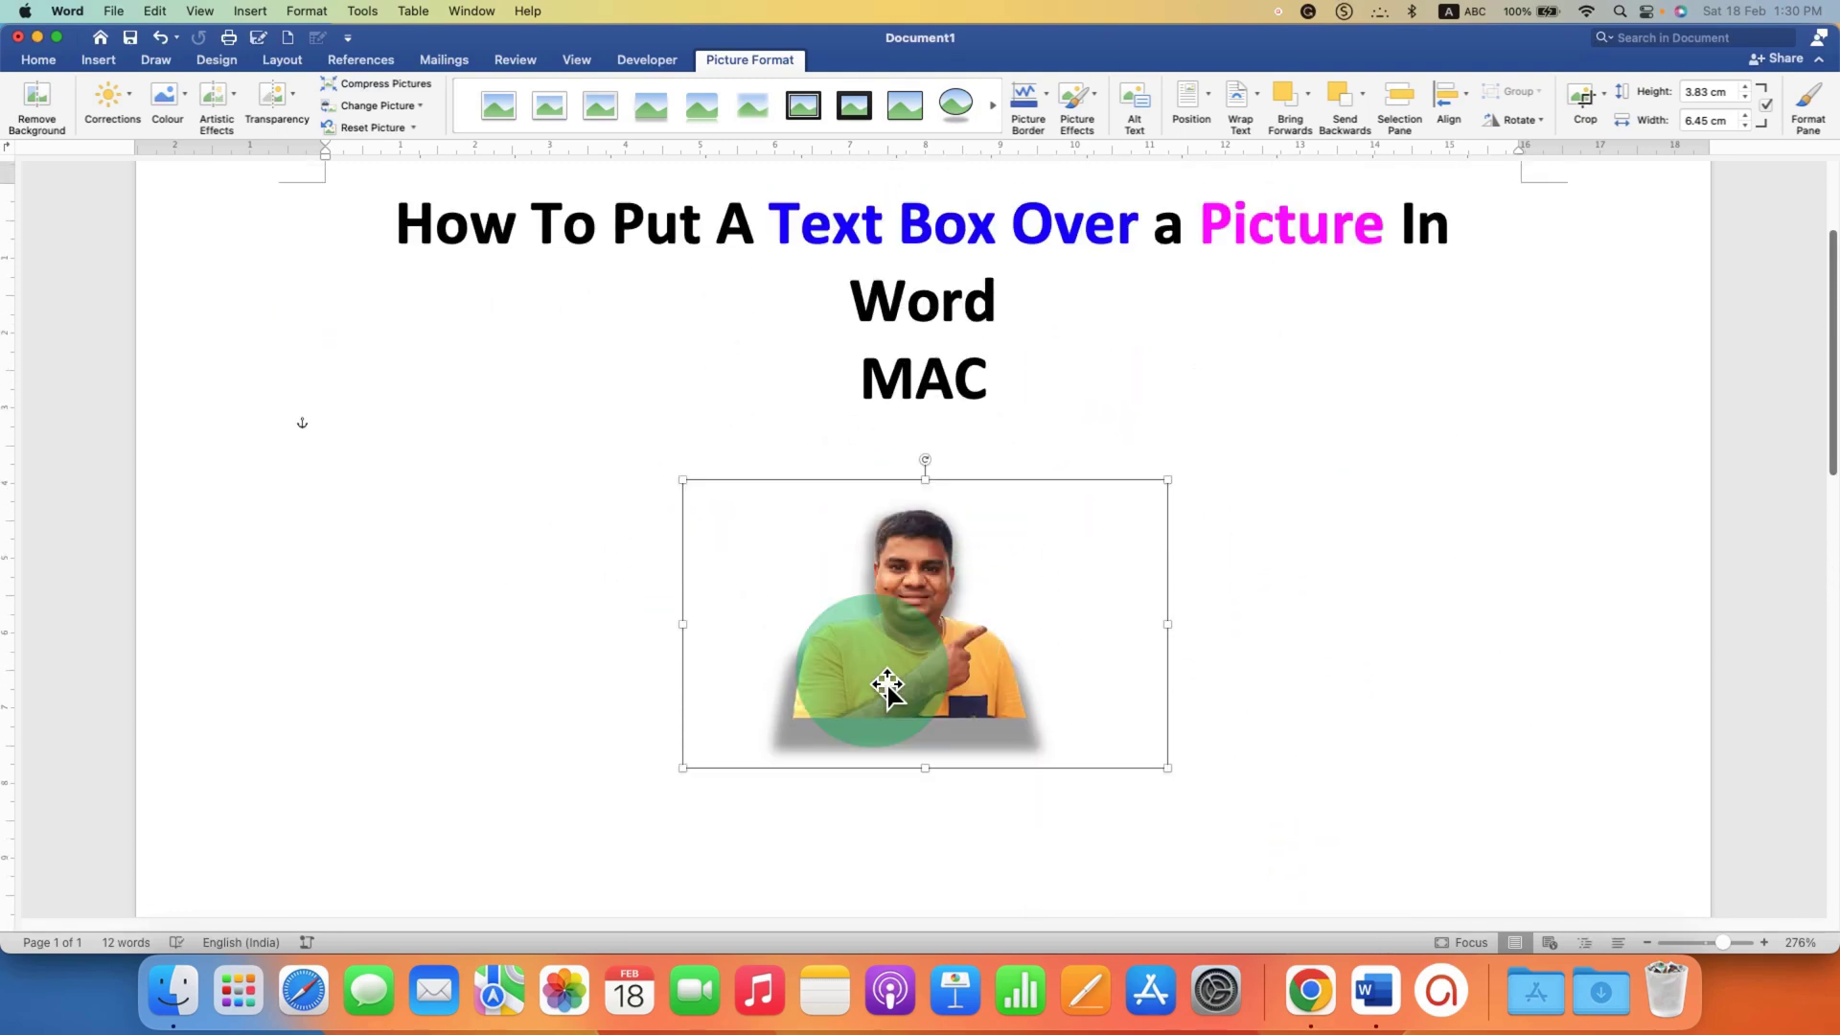
- Draw a horizontal text box to the right of the photo
click(37, 59)
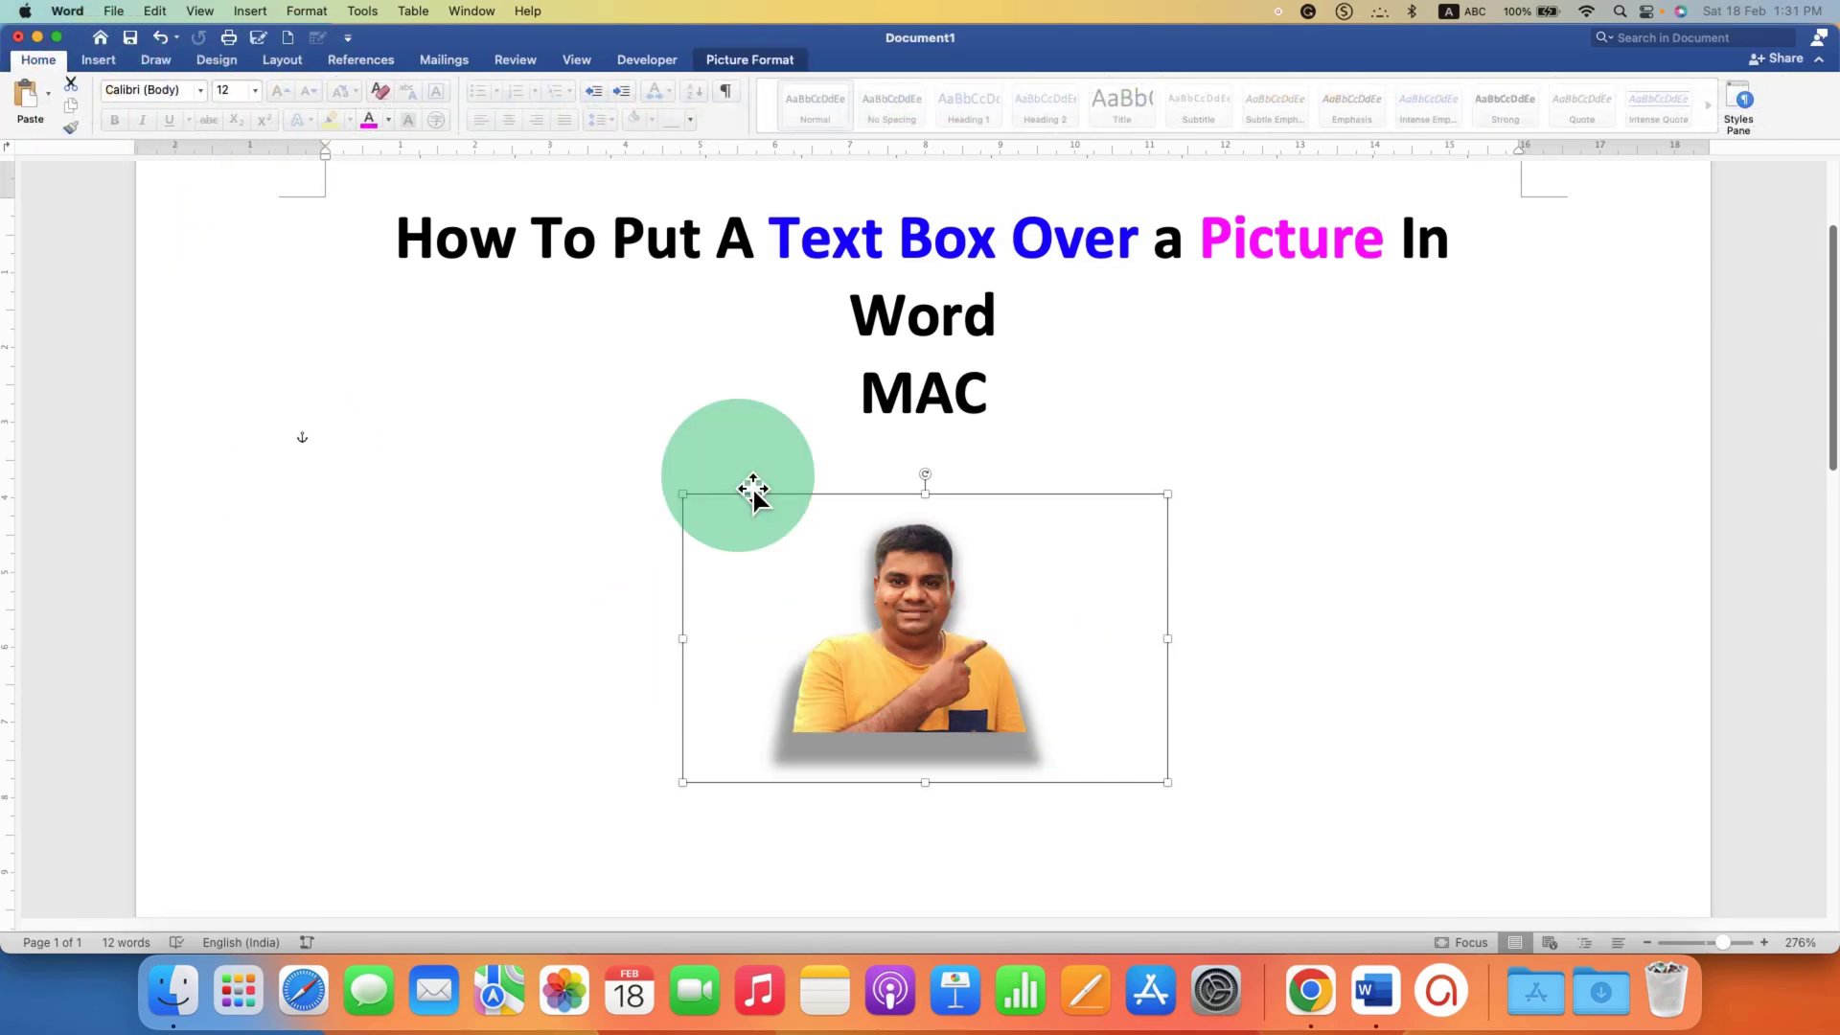
click(99, 60)
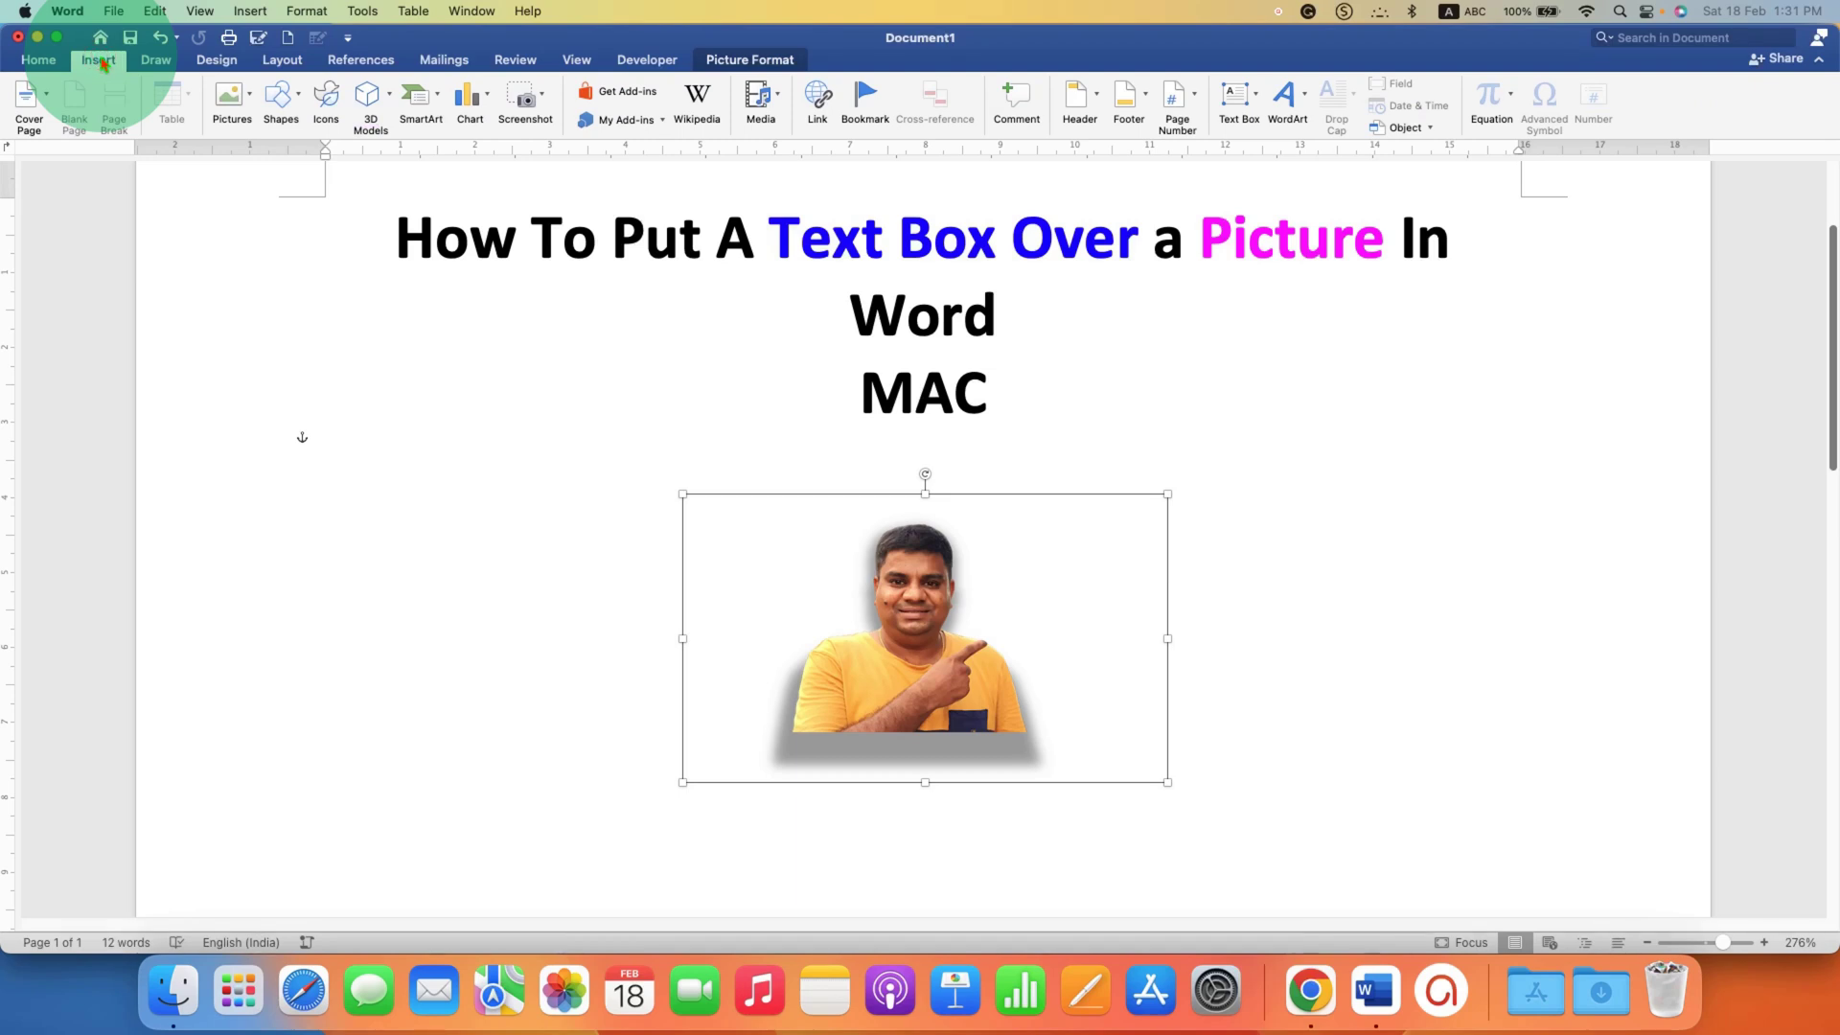
click(1256, 96)
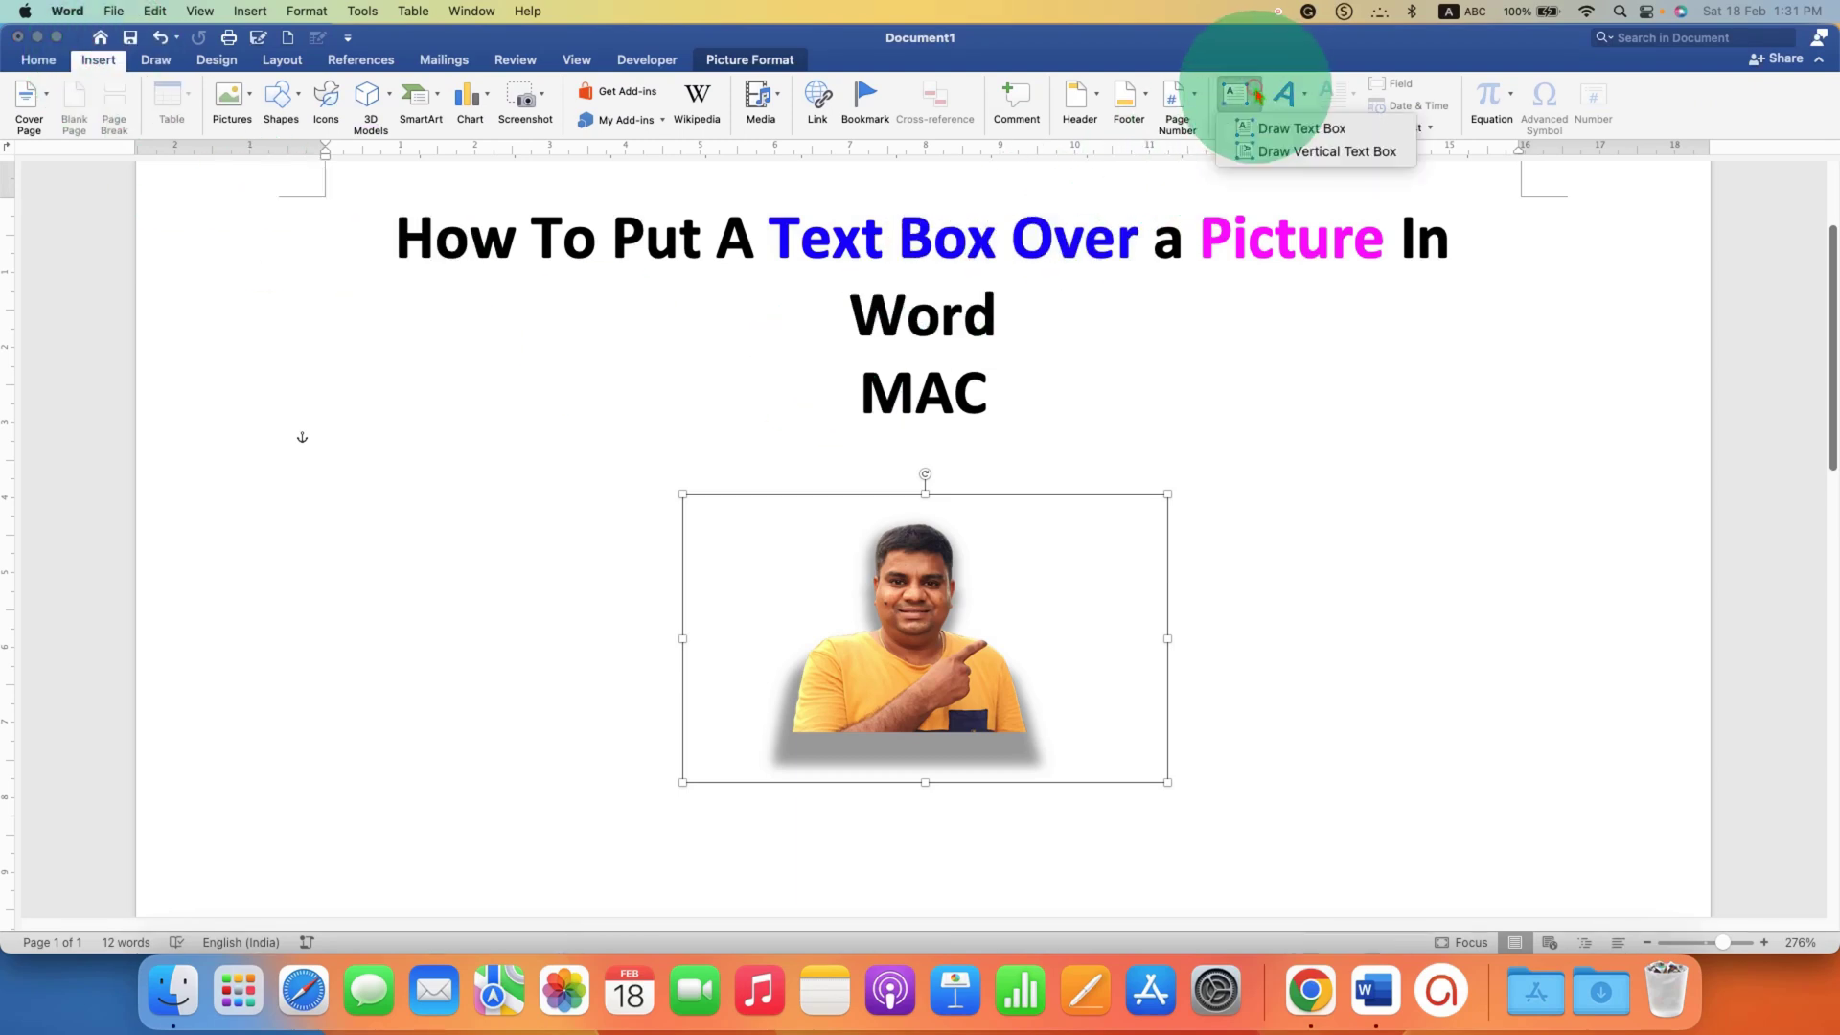
click(1332, 130)
mouse_move(1226, 486)
mouse_down()
mouse_move(1428, 600)
mouse_move(1416, 573)
mouse_up()
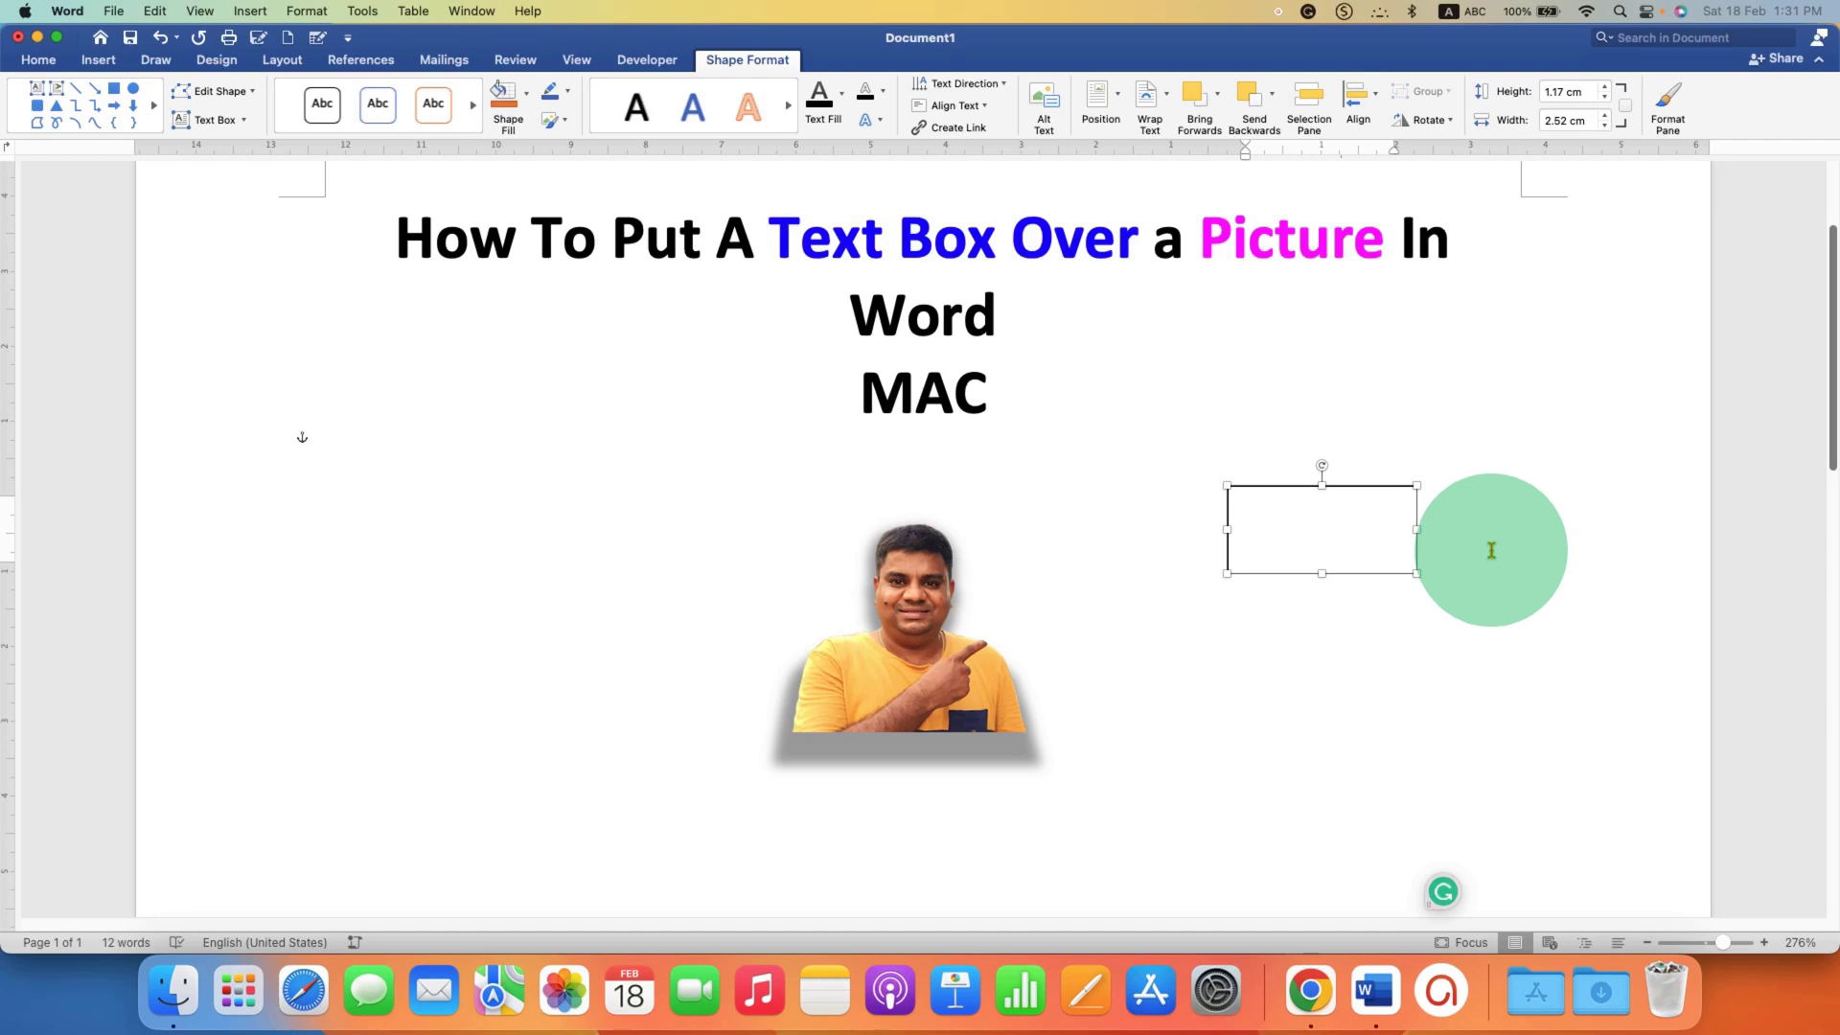
- Type 'Very Easy' in the box and move it onto the photo's upper right
text(Very Easy)
drag(1303, 487, 1042, 538)
click(945, 682)
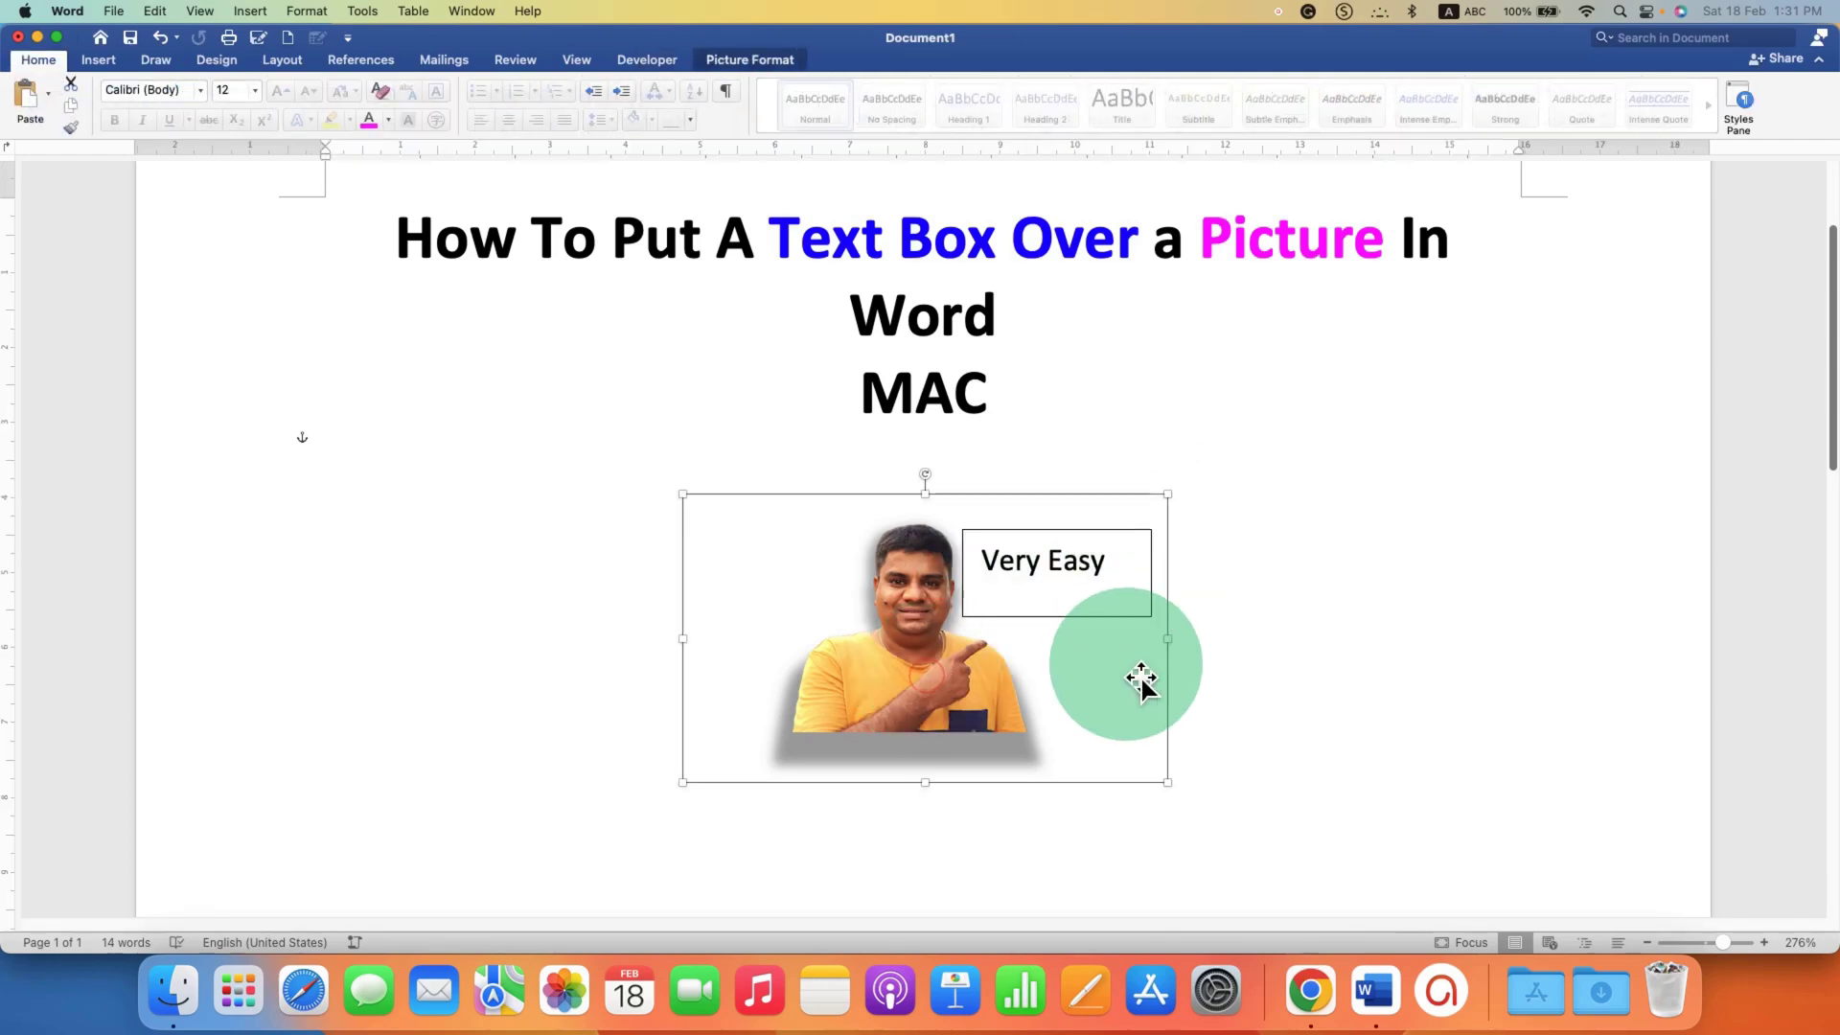
click(1116, 584)
- Select the photo and Very Easy text box together and group them
drag(944, 661, 929, 706)
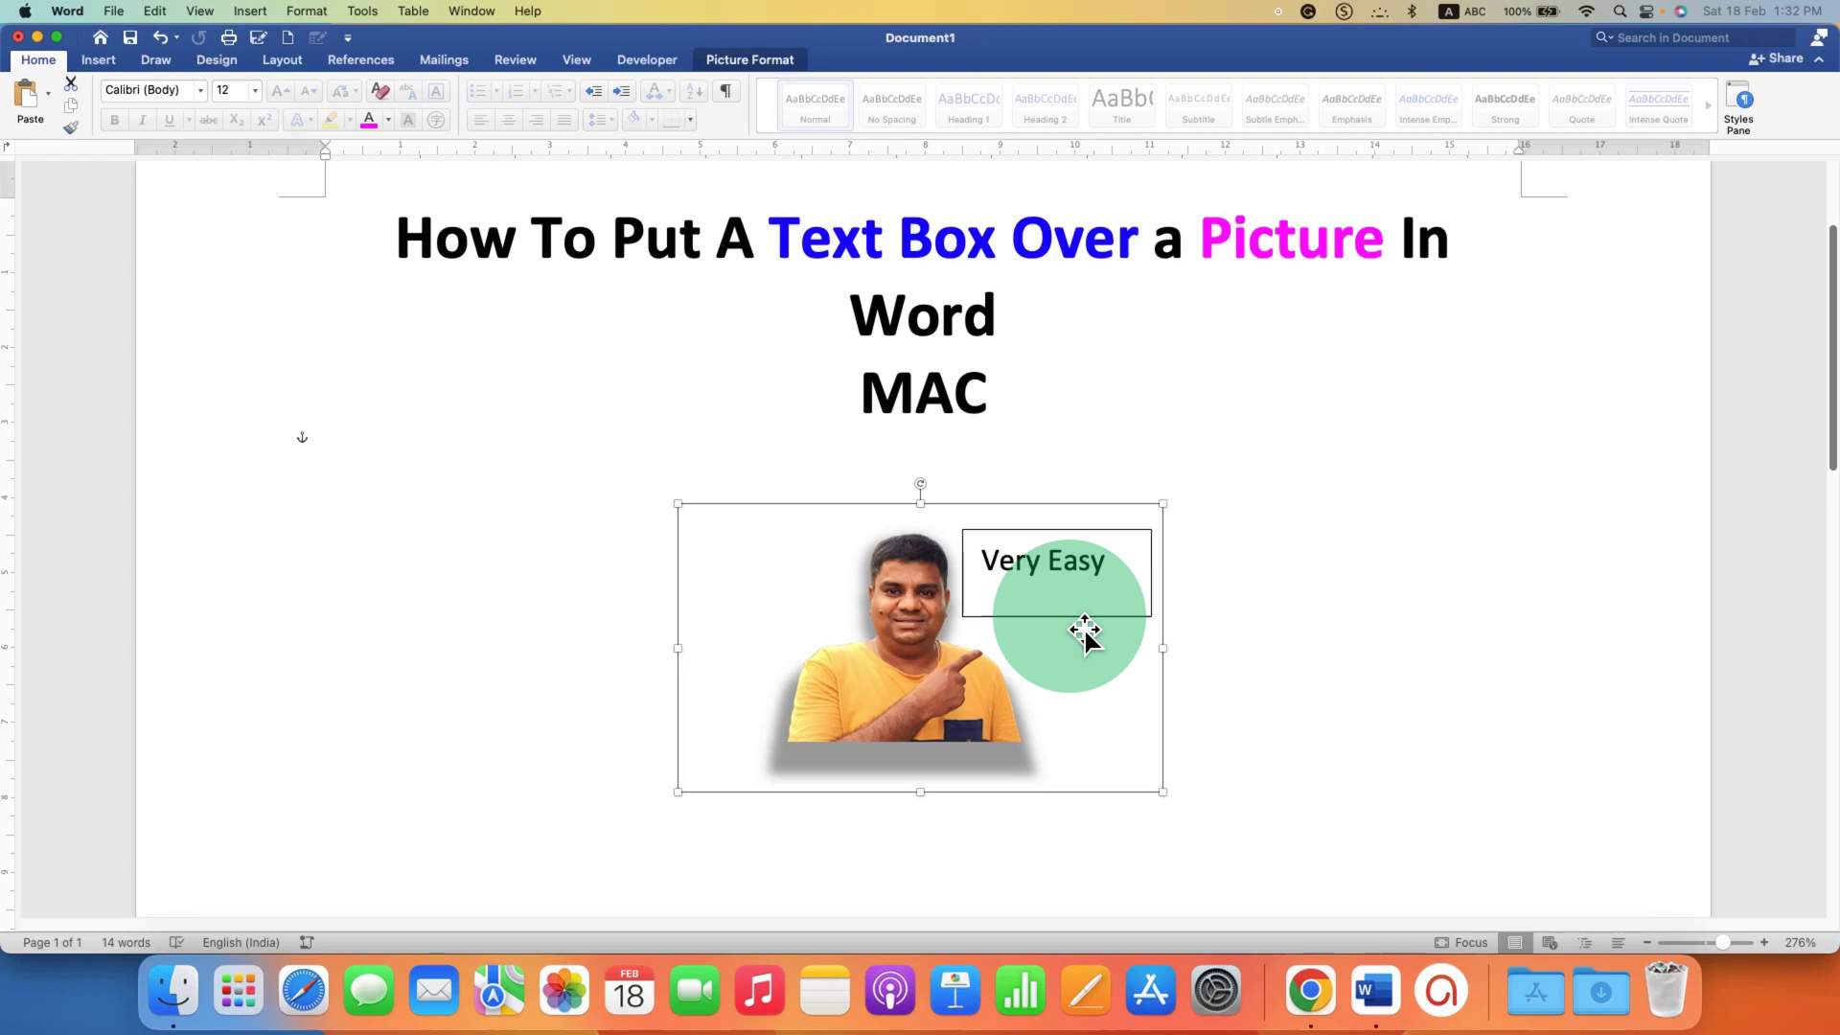
click(1083, 623)
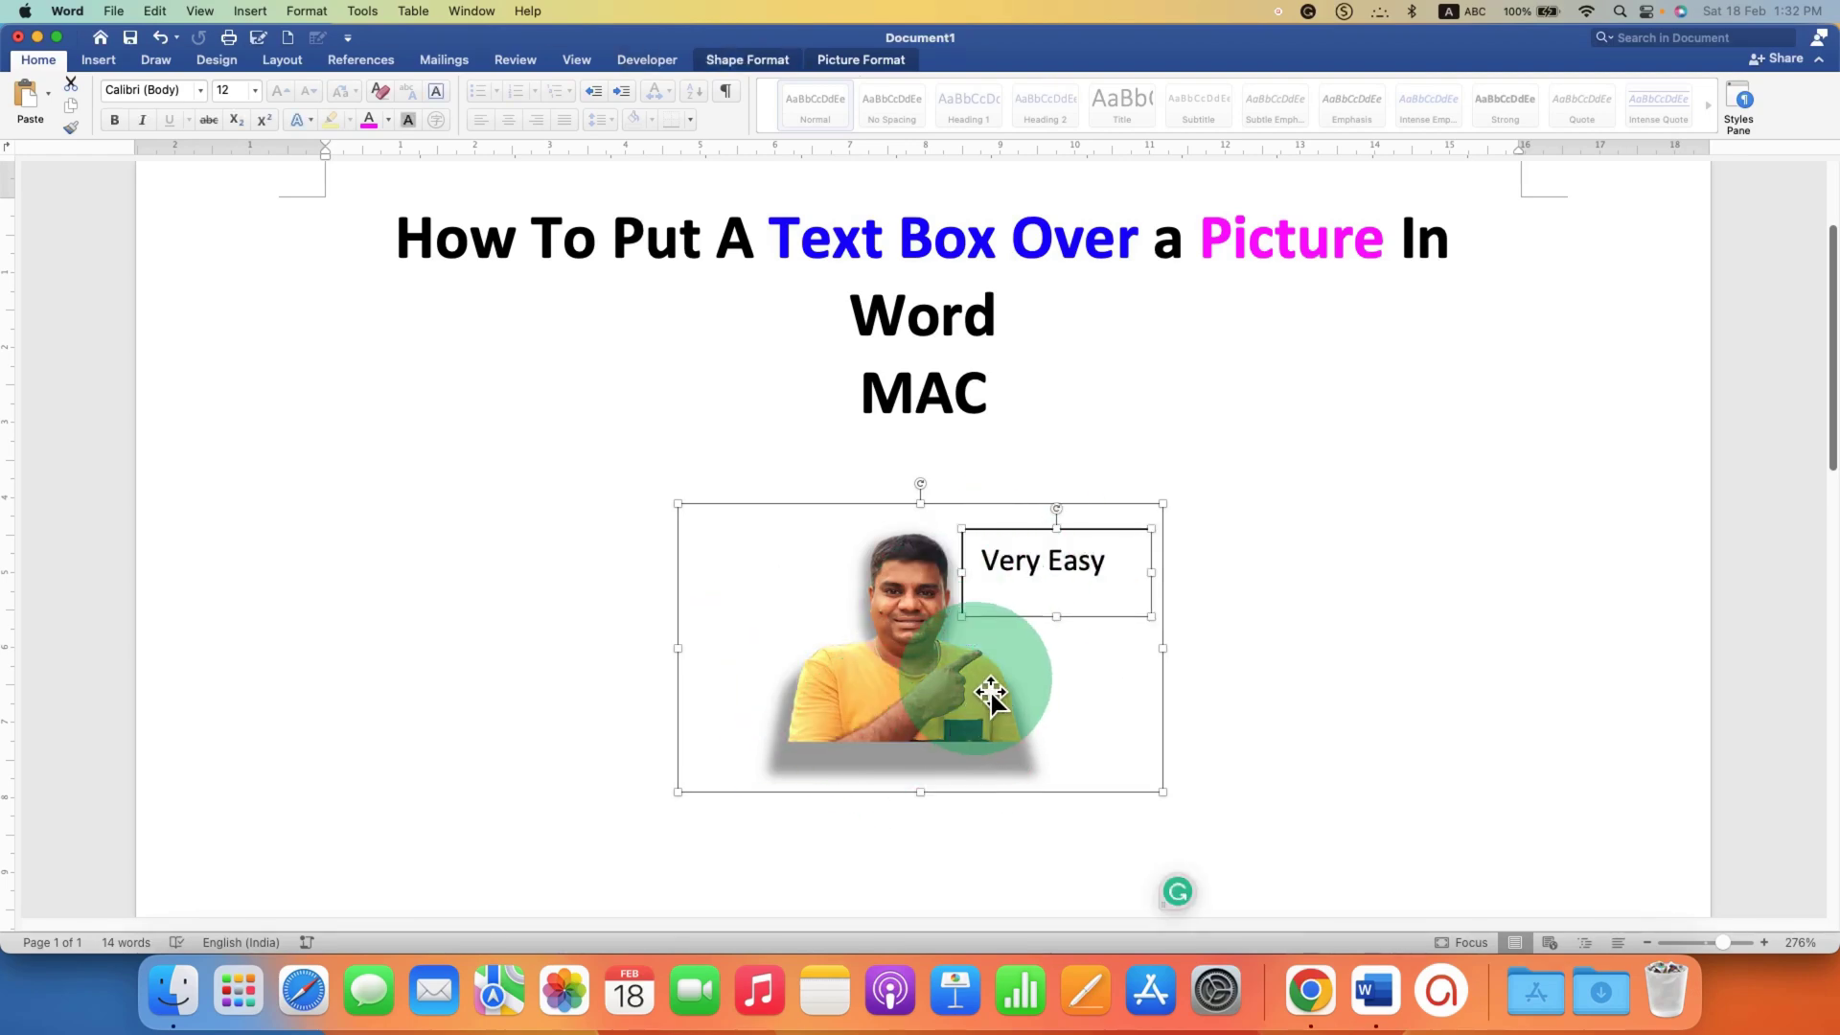
right_click(996, 533)
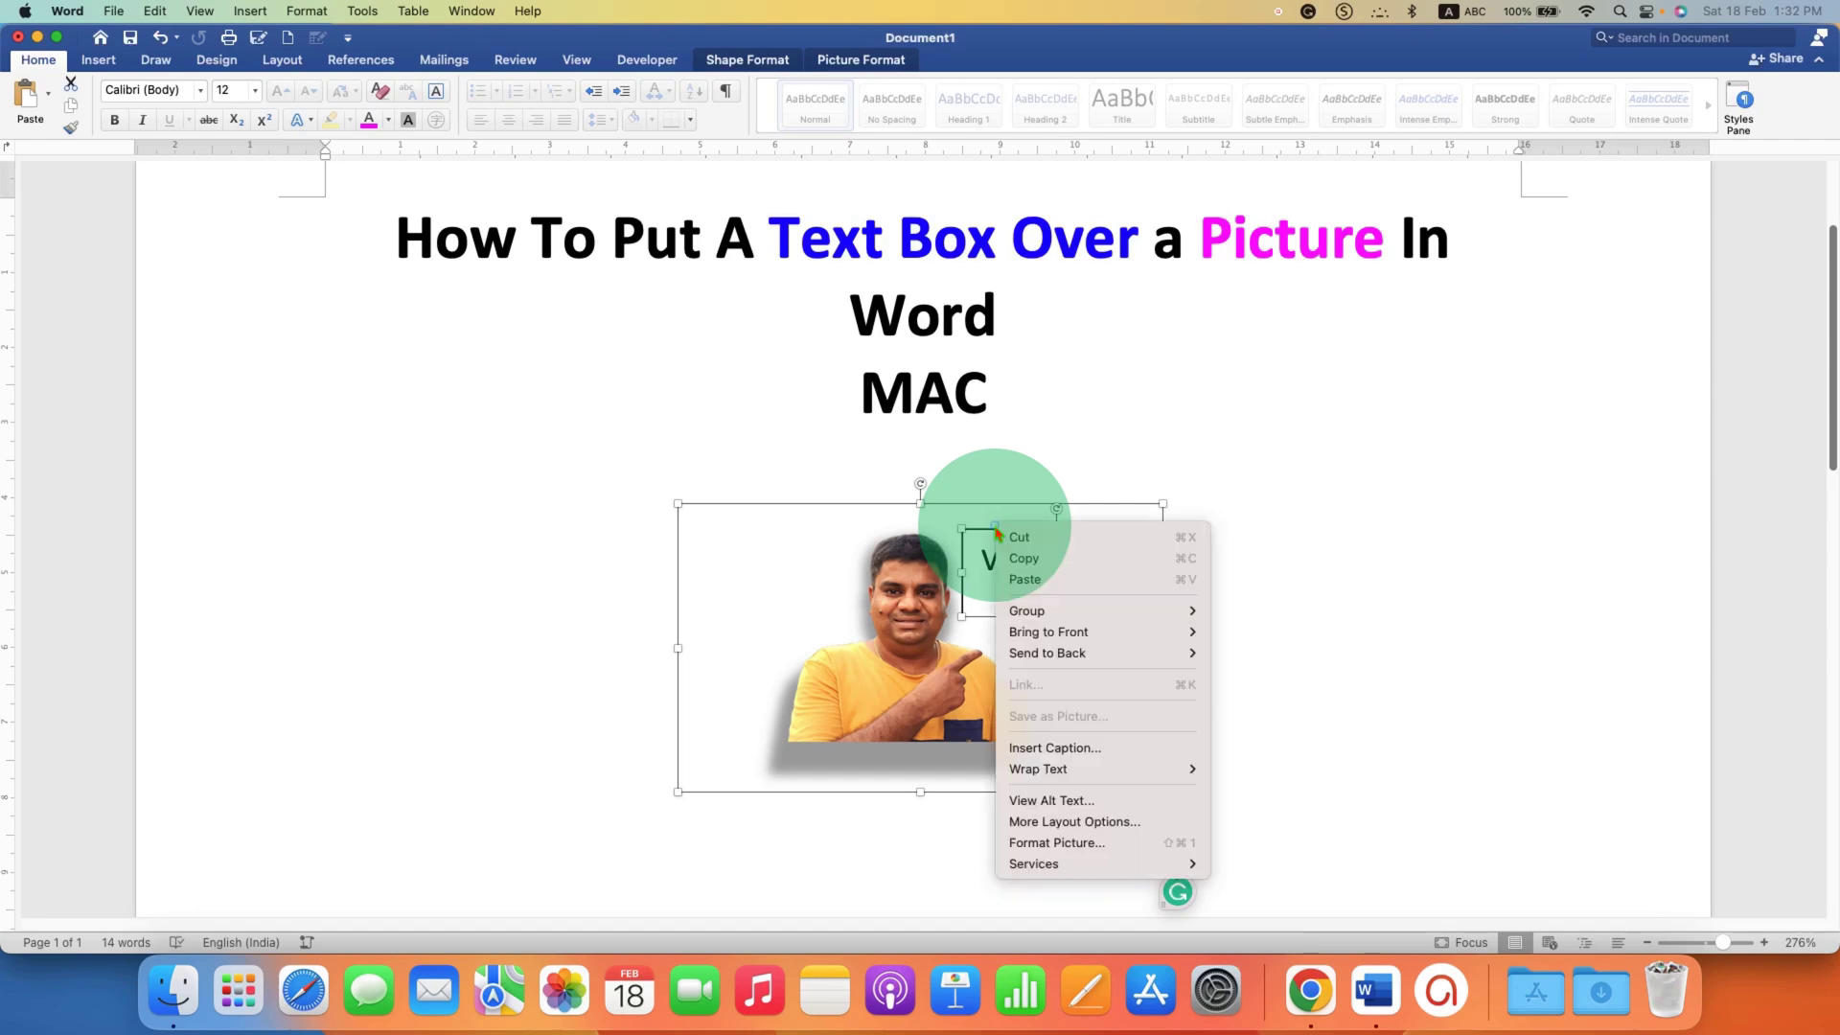
mouse_move(1113, 616)
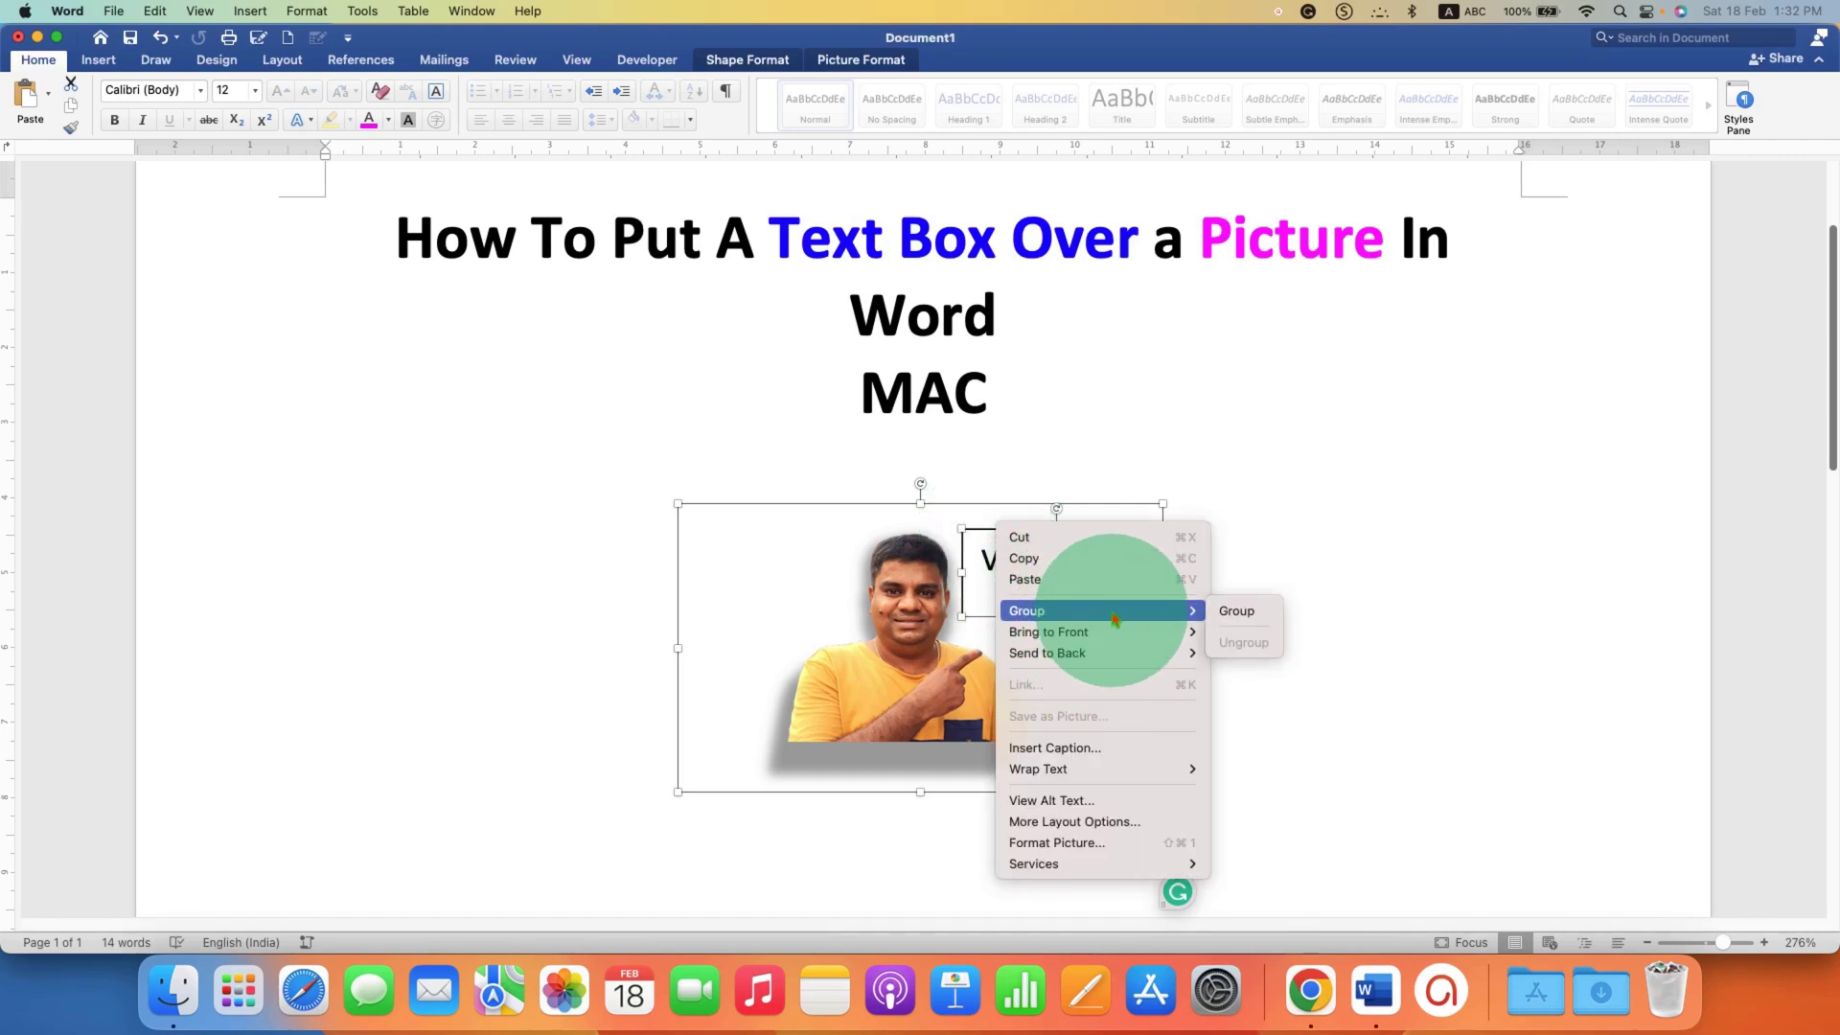
click(1236, 611)
- Drag the new group to confirm photo and text box move as one
click(1227, 613)
click(811, 704)
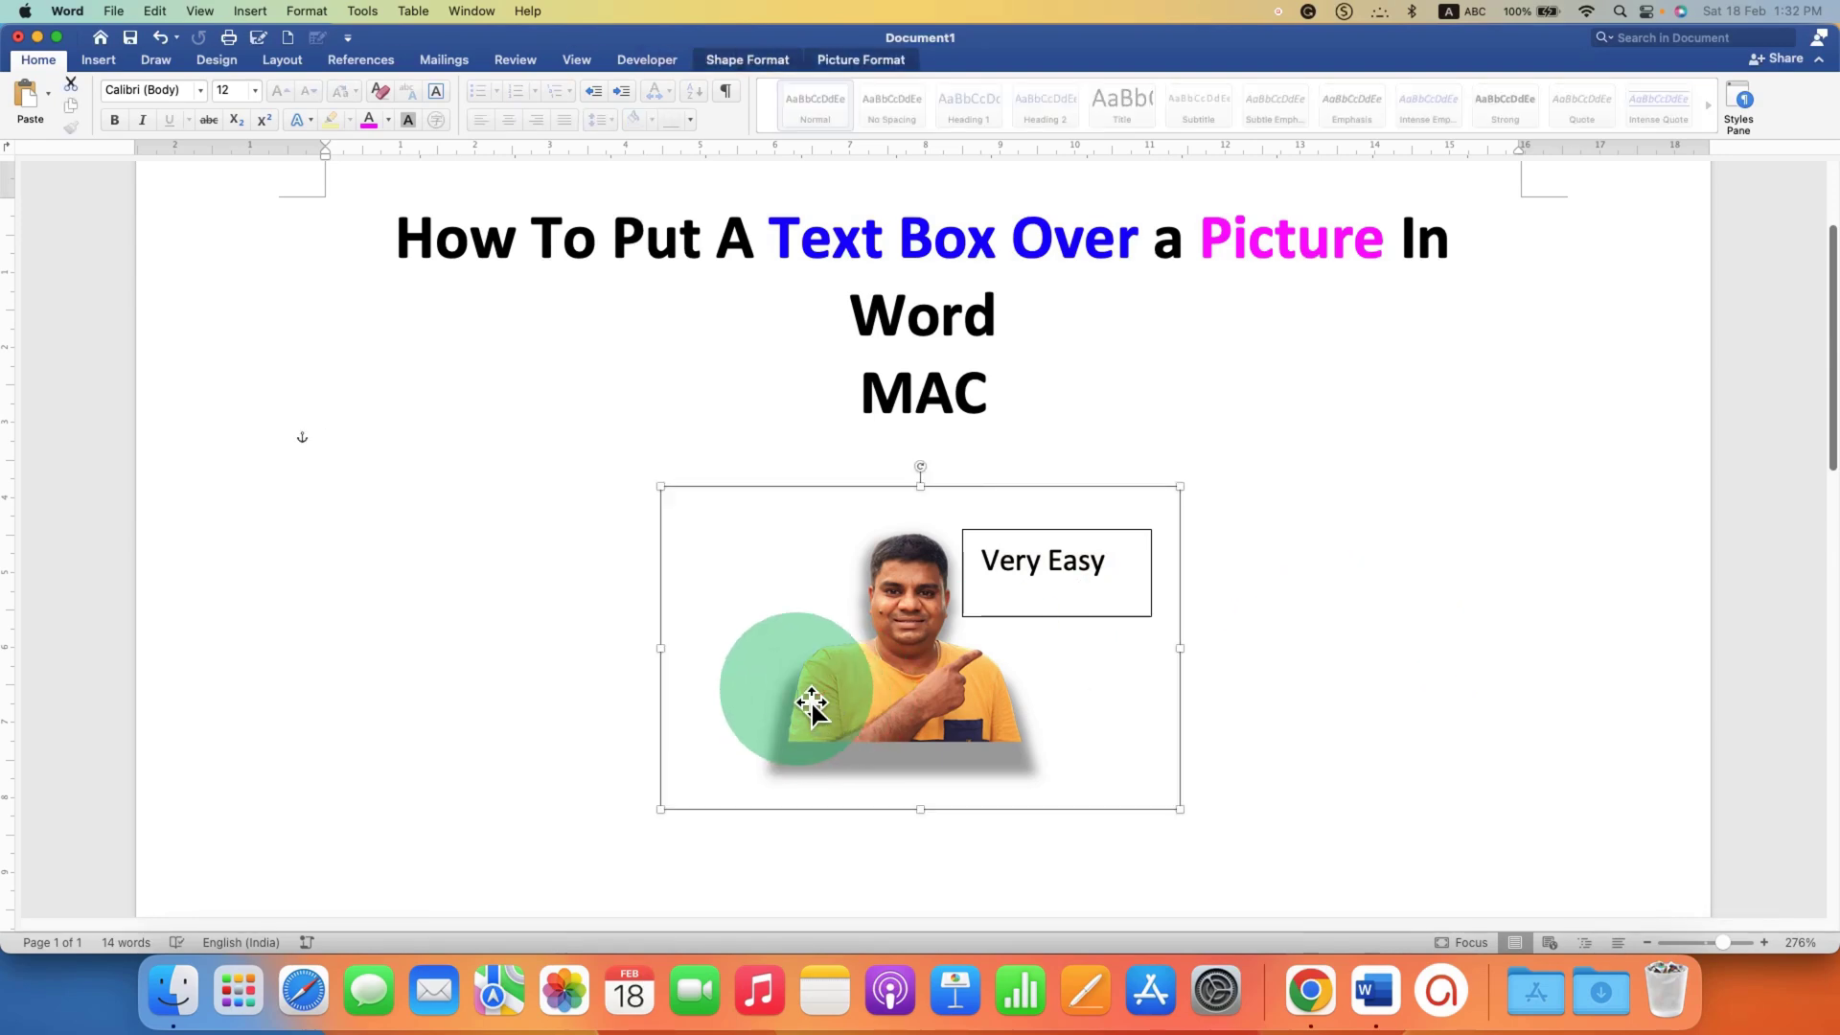
drag(812, 704, 830, 625)
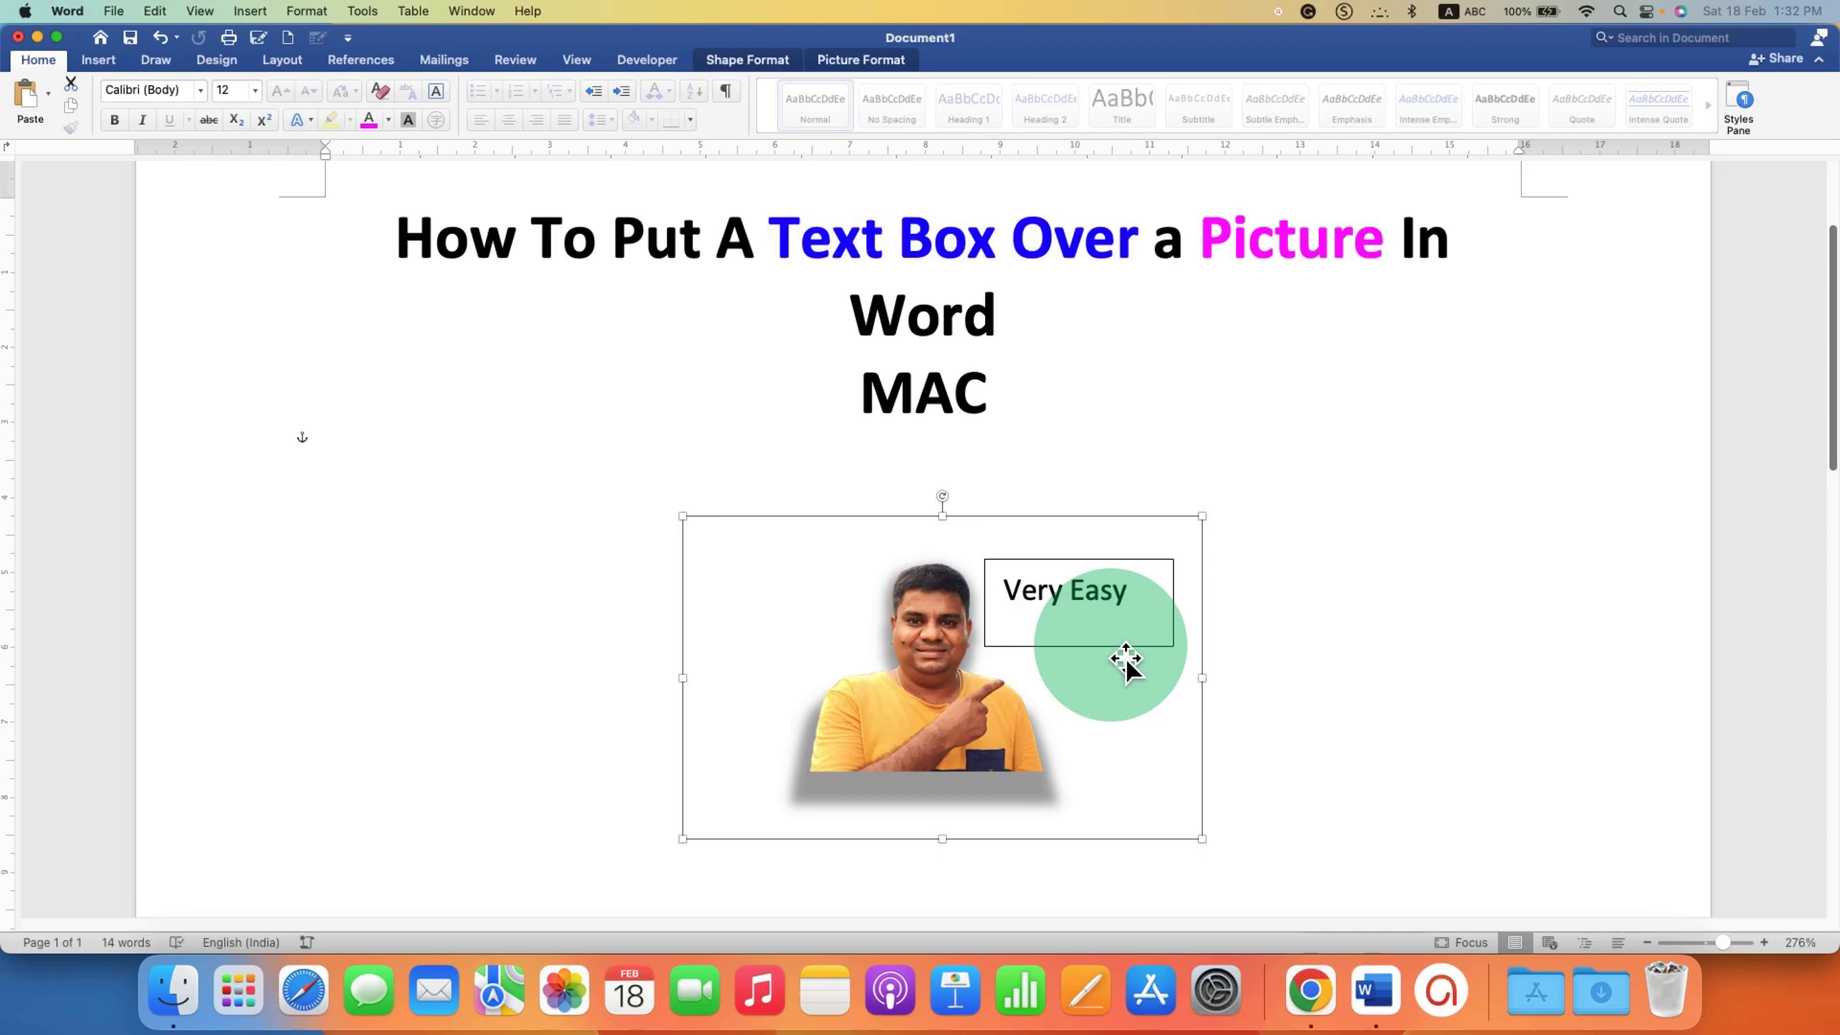
- Shrink the Very Easy text box inside the group to fit its words
click(1090, 662)
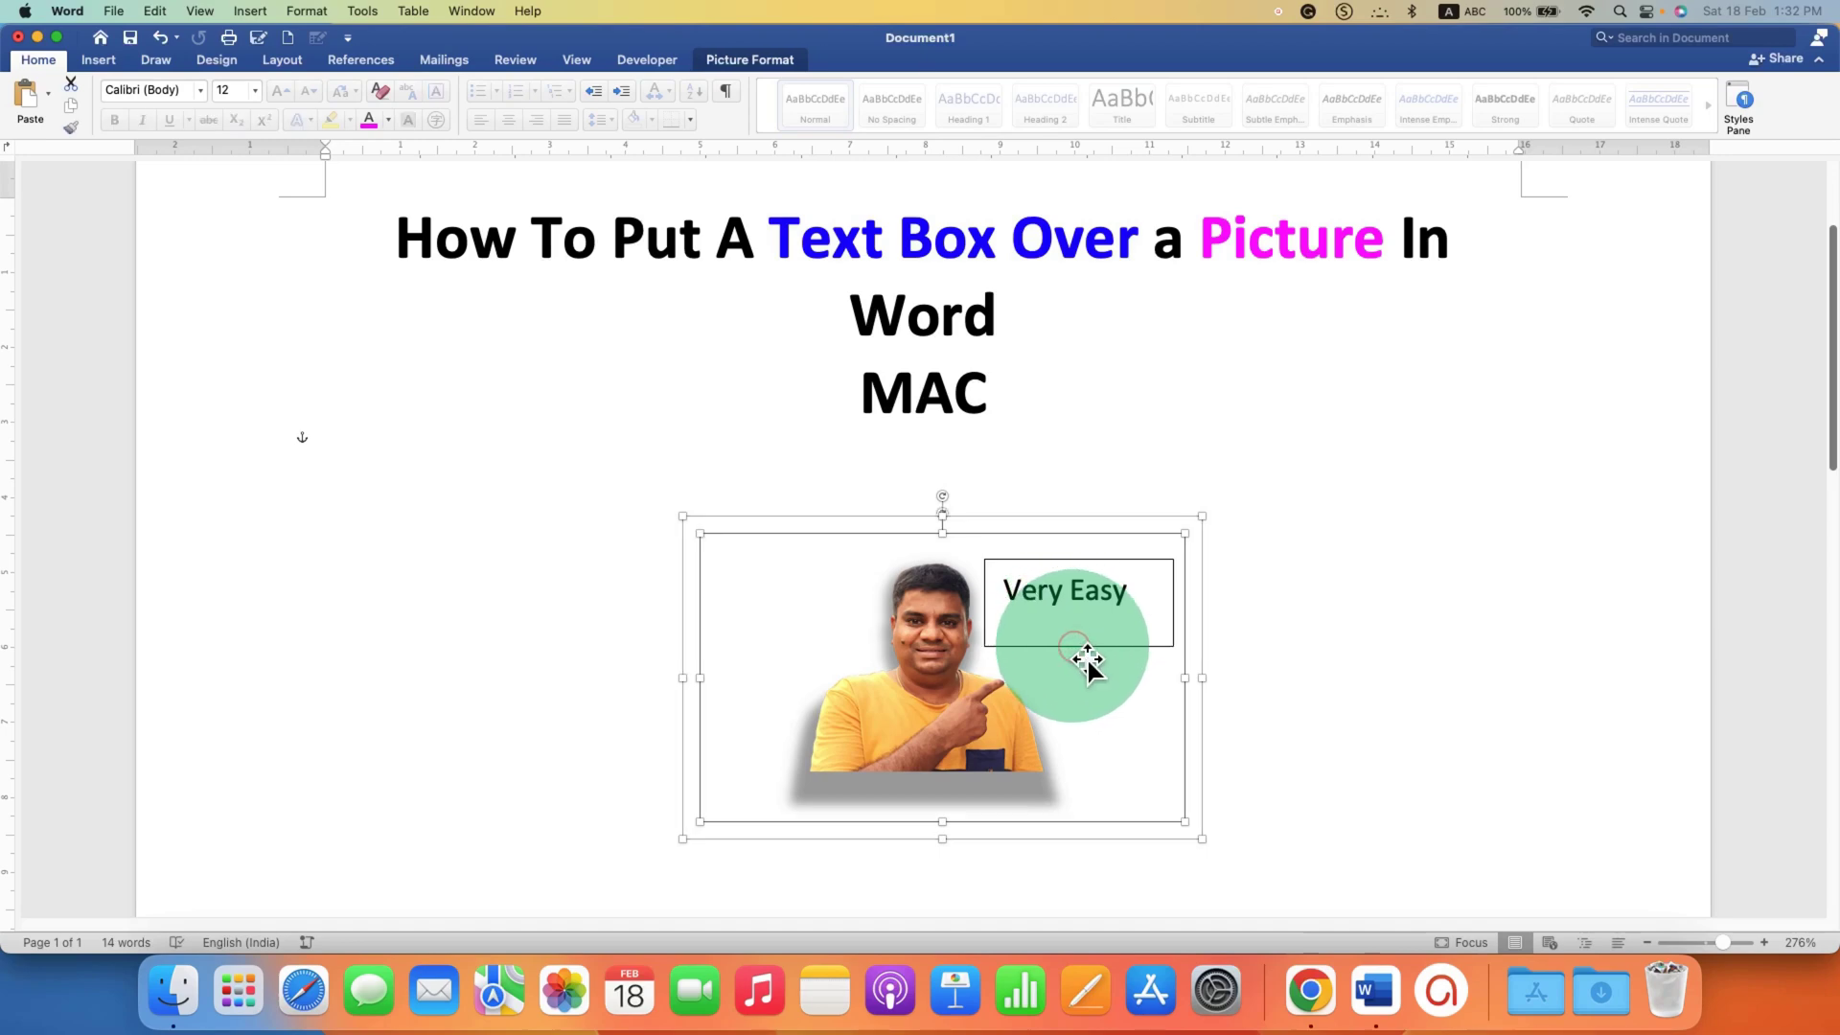
click(1088, 659)
drag(1175, 649, 1062, 624)
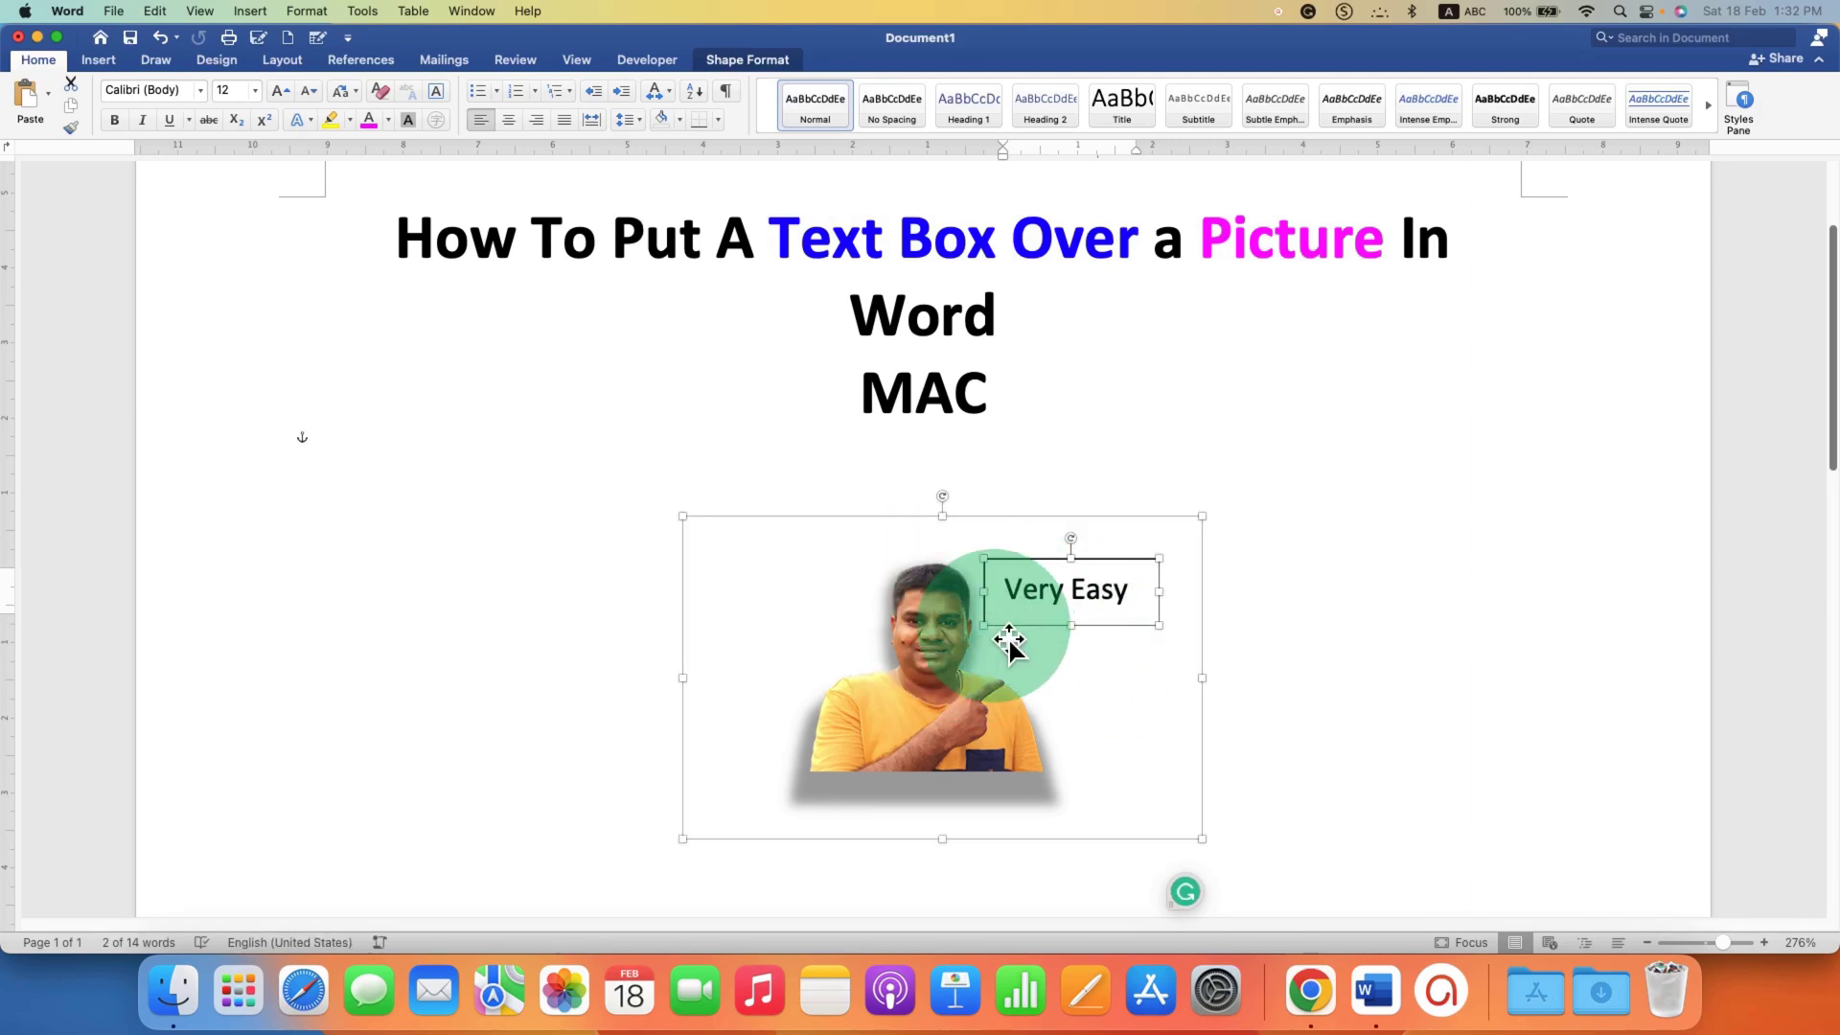
- Apply a solid Yellow fill to the text box, then briefly remove it and nudge the box
right_click(1032, 644)
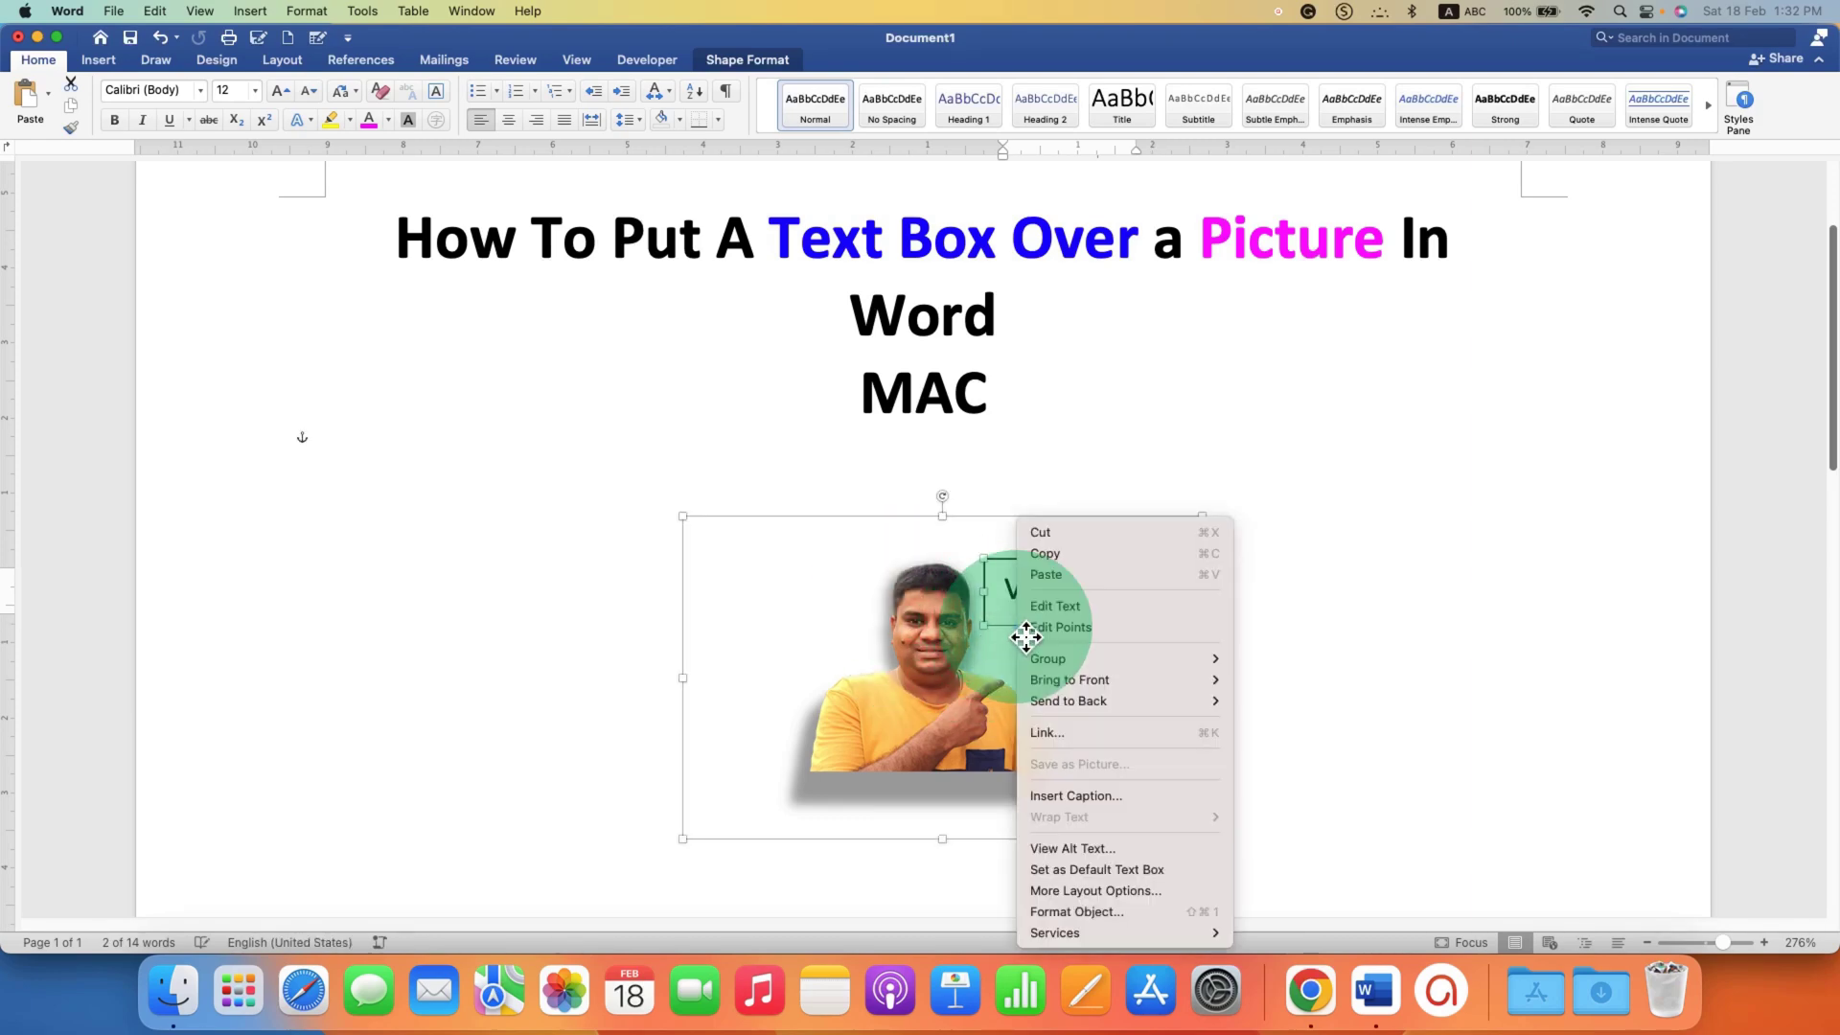
click(1100, 915)
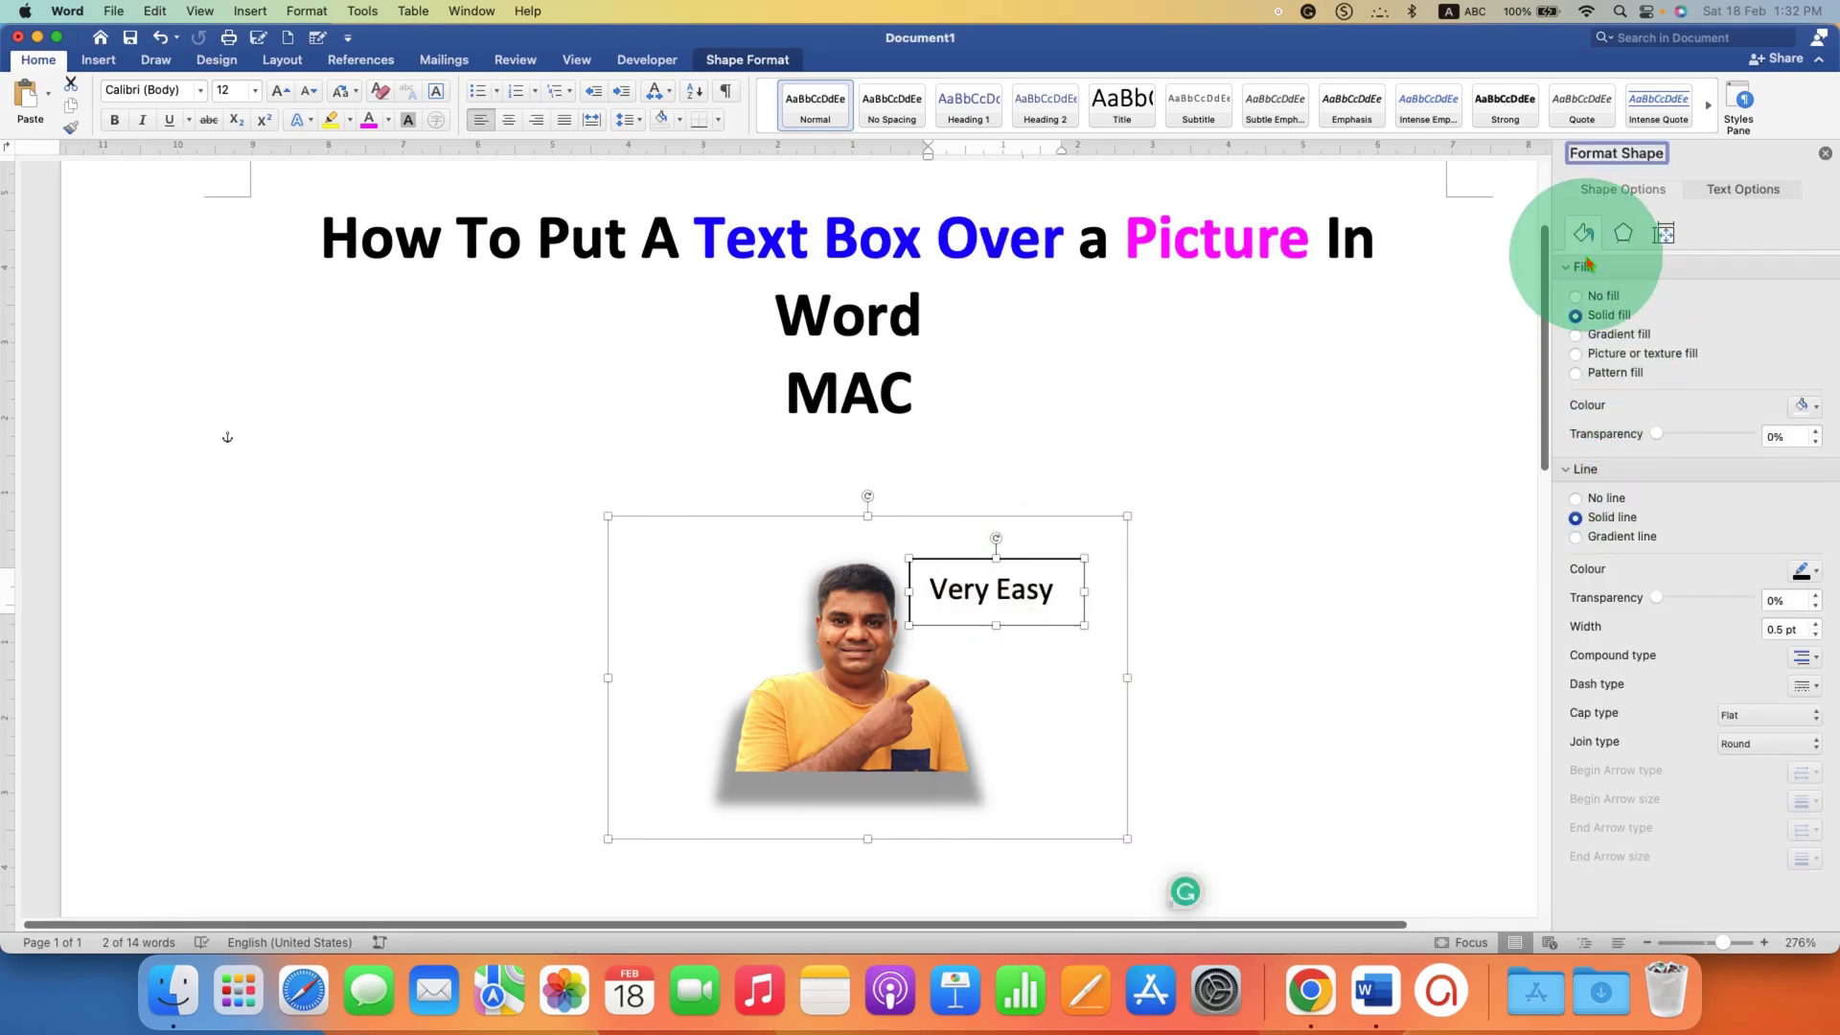
click(1611, 316)
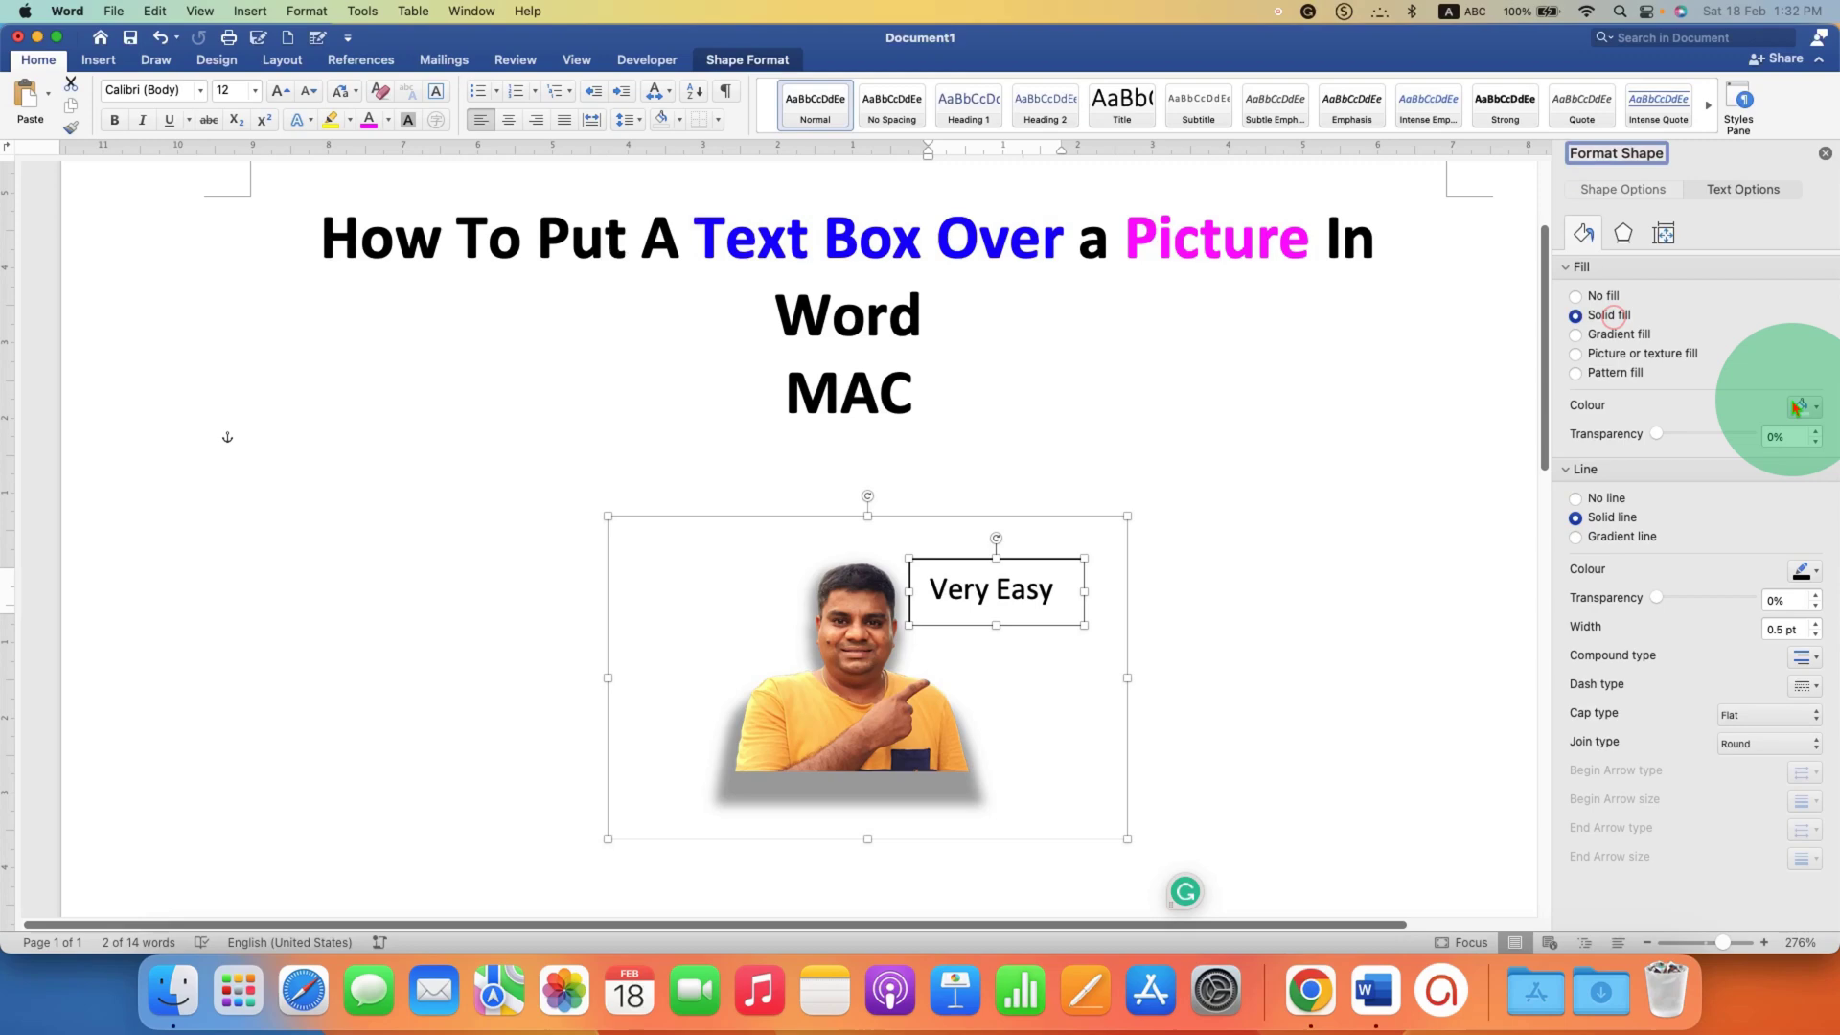
click(1801, 407)
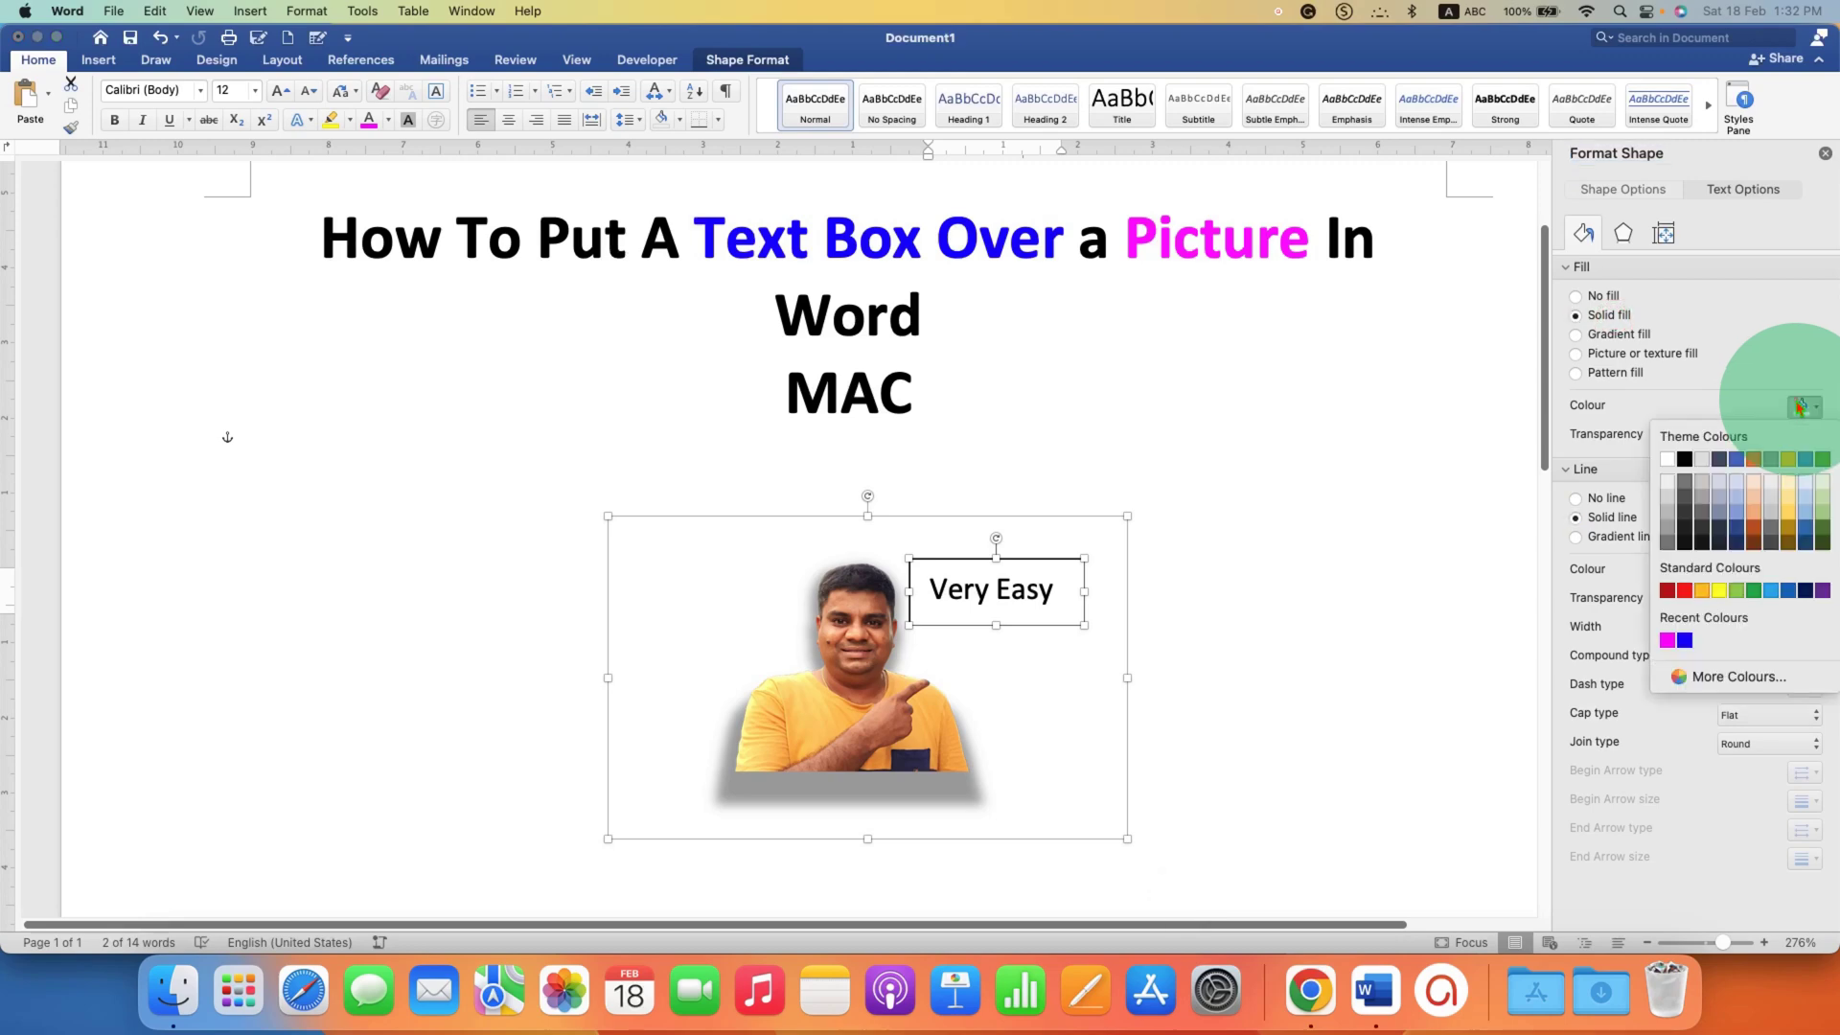
click(1720, 591)
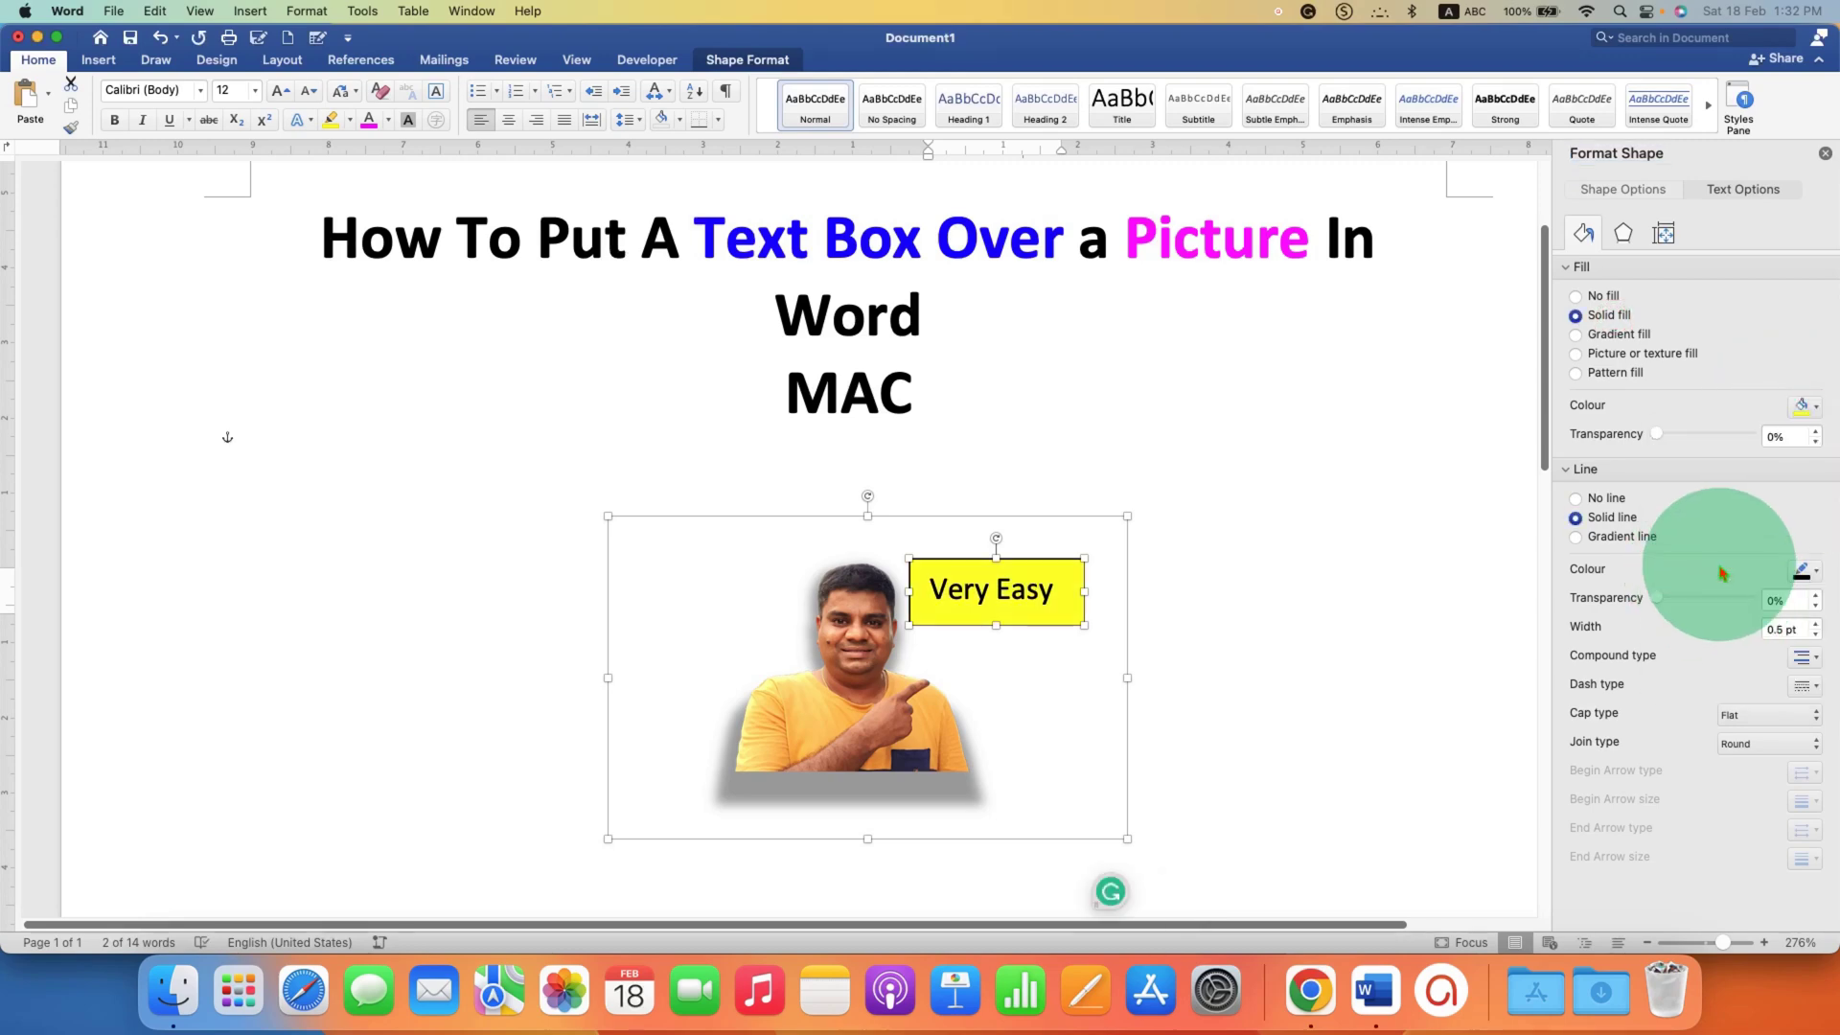
click(1610, 298)
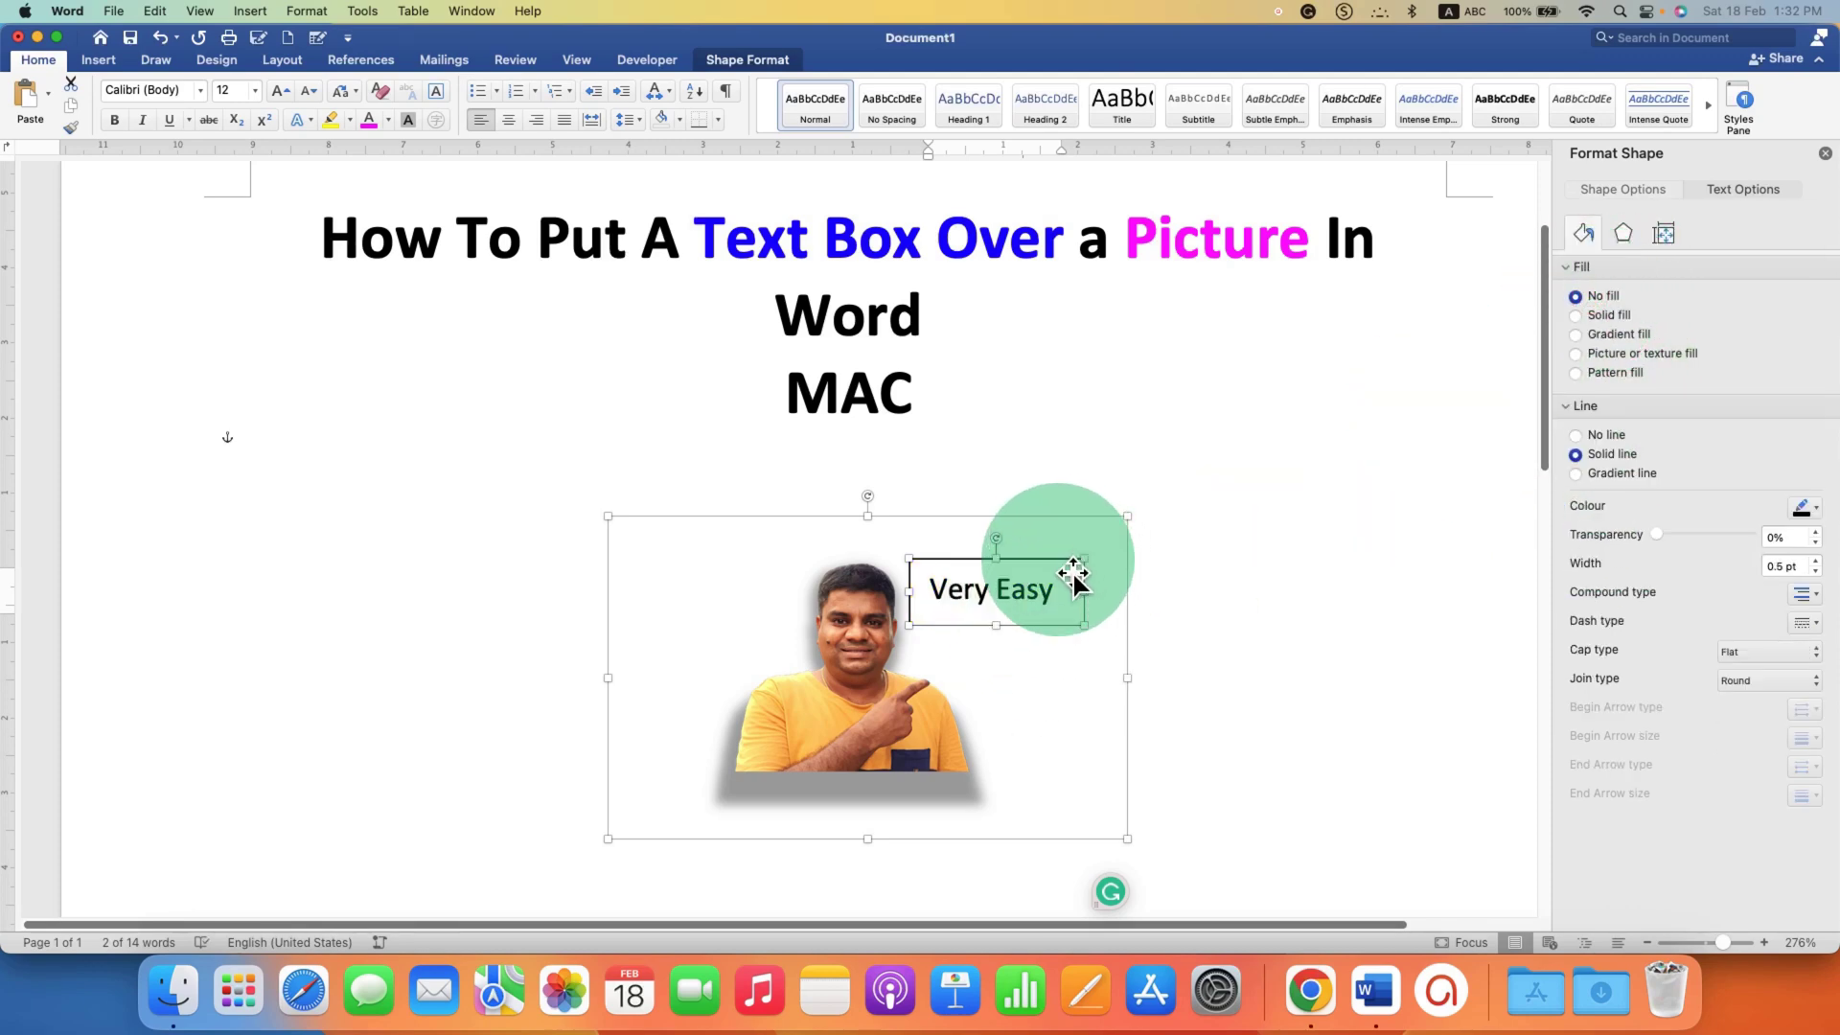
mouse_move(1052, 558)
mouse_down()
mouse_move(965, 616)
mouse_move(936, 604)
mouse_move(960, 579)
mouse_move(957, 608)
mouse_move(1035, 534)
mouse_move(1051, 558)
mouse_up()
- Restore the yellow fill and try the text box with no border
click(1591, 315)
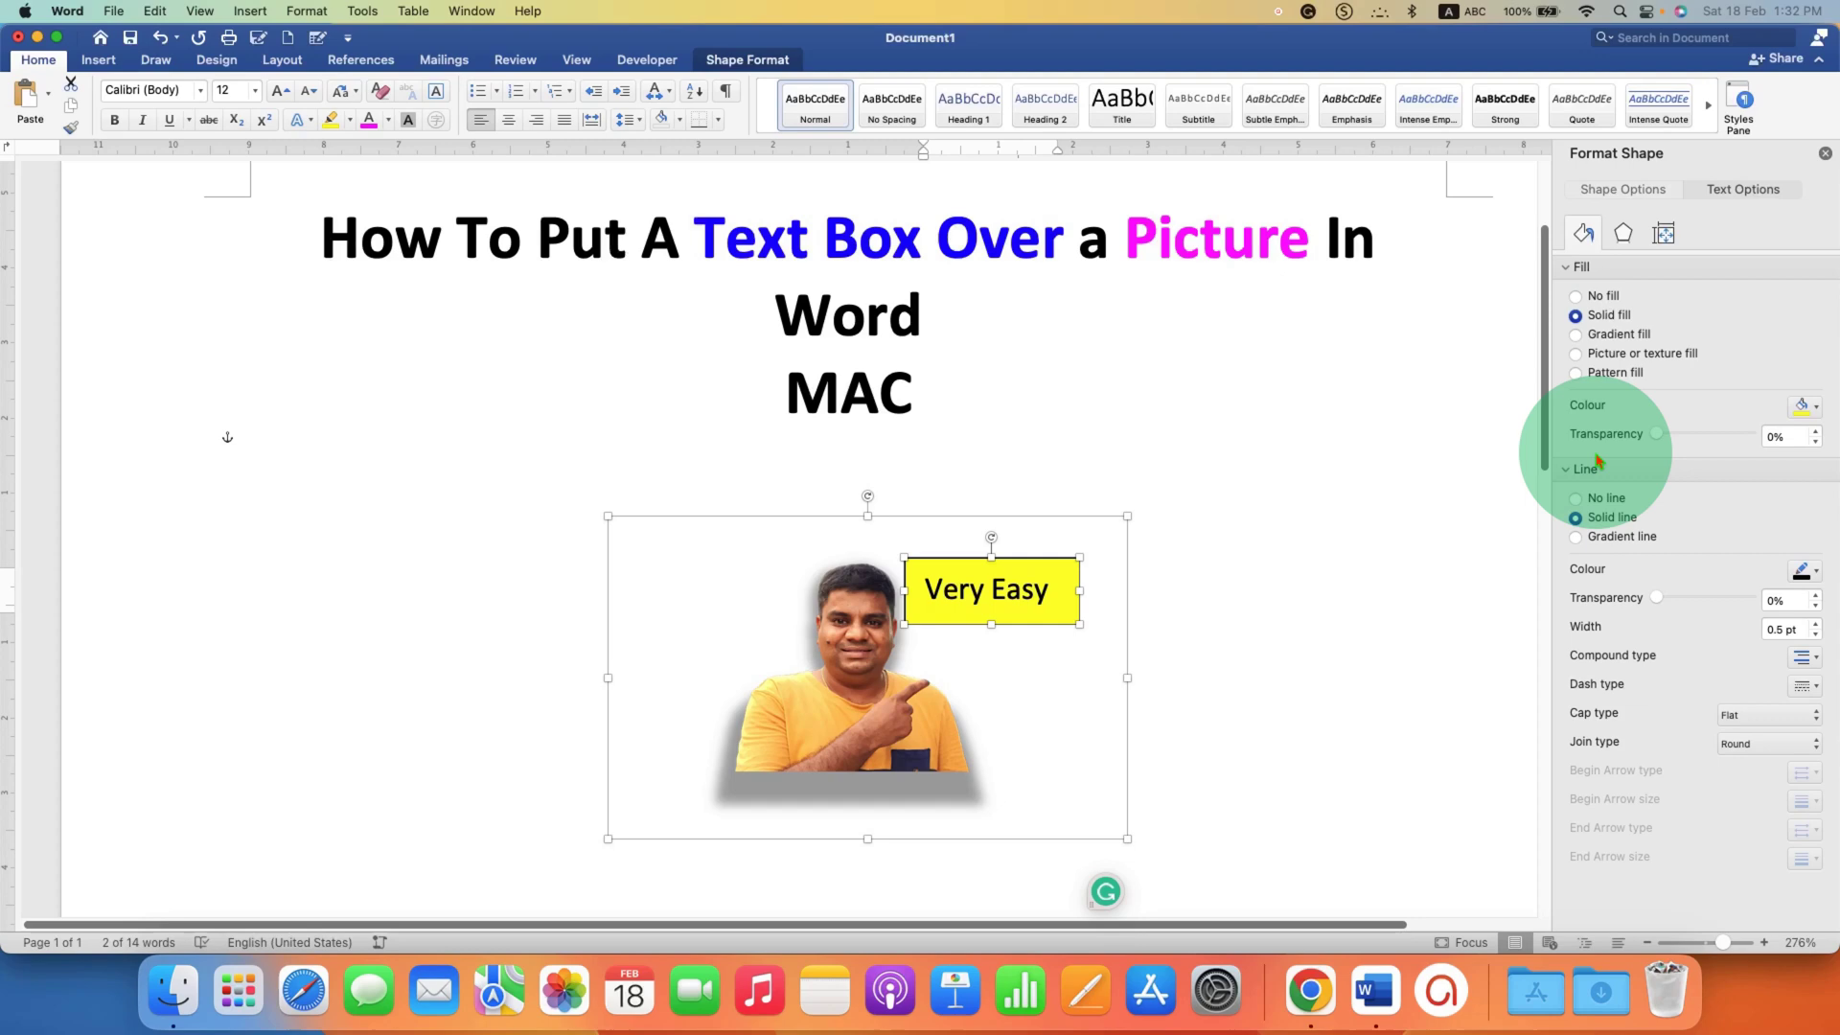
click(1224, 617)
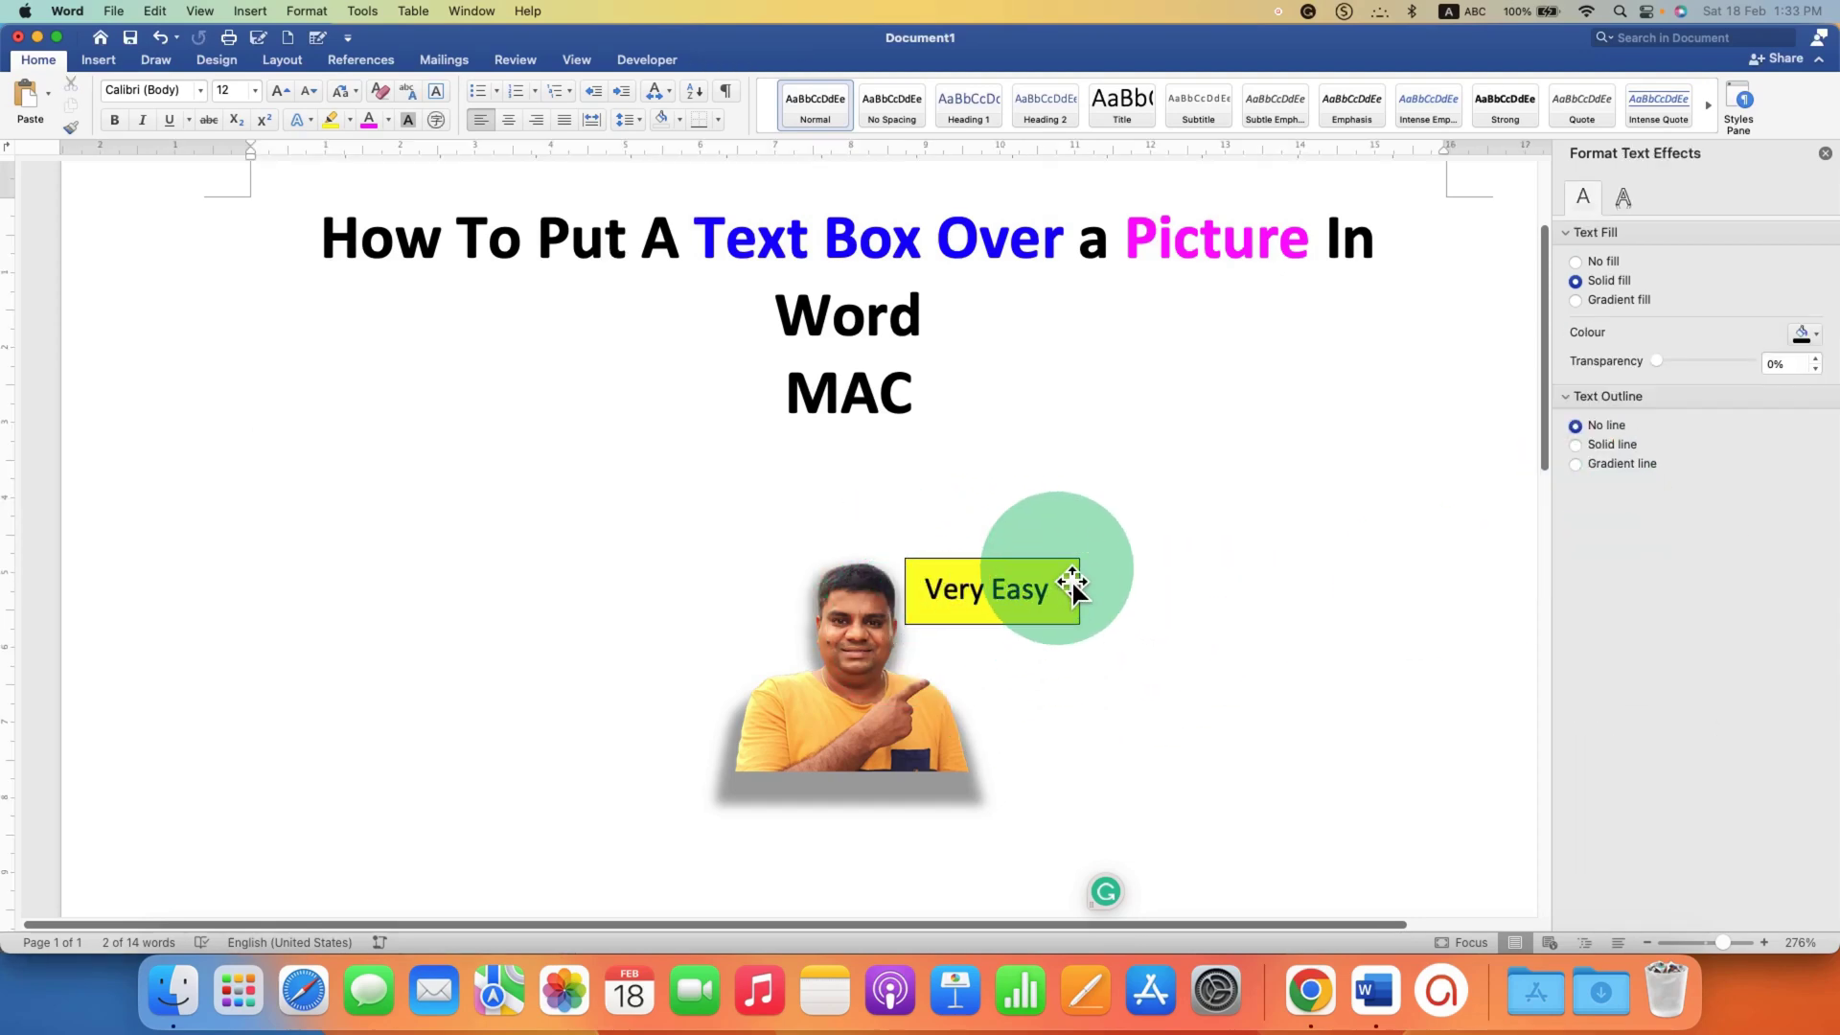
click(1073, 578)
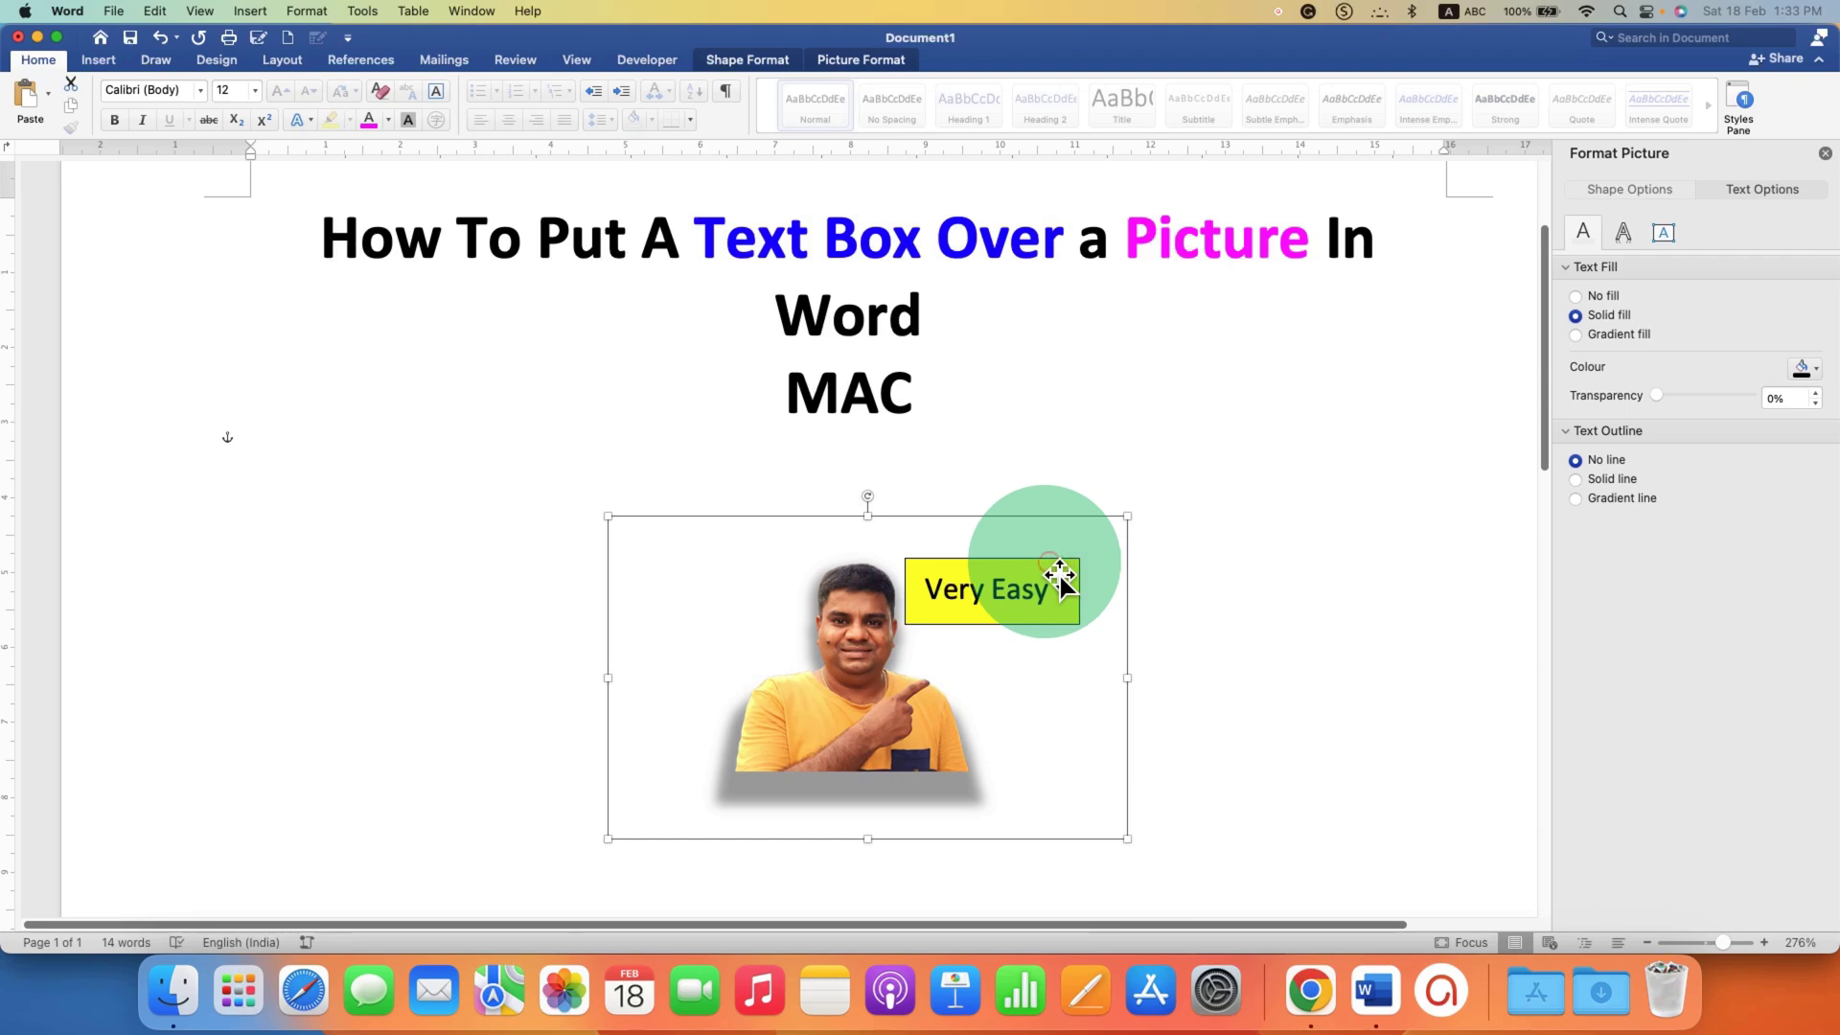
click(1060, 577)
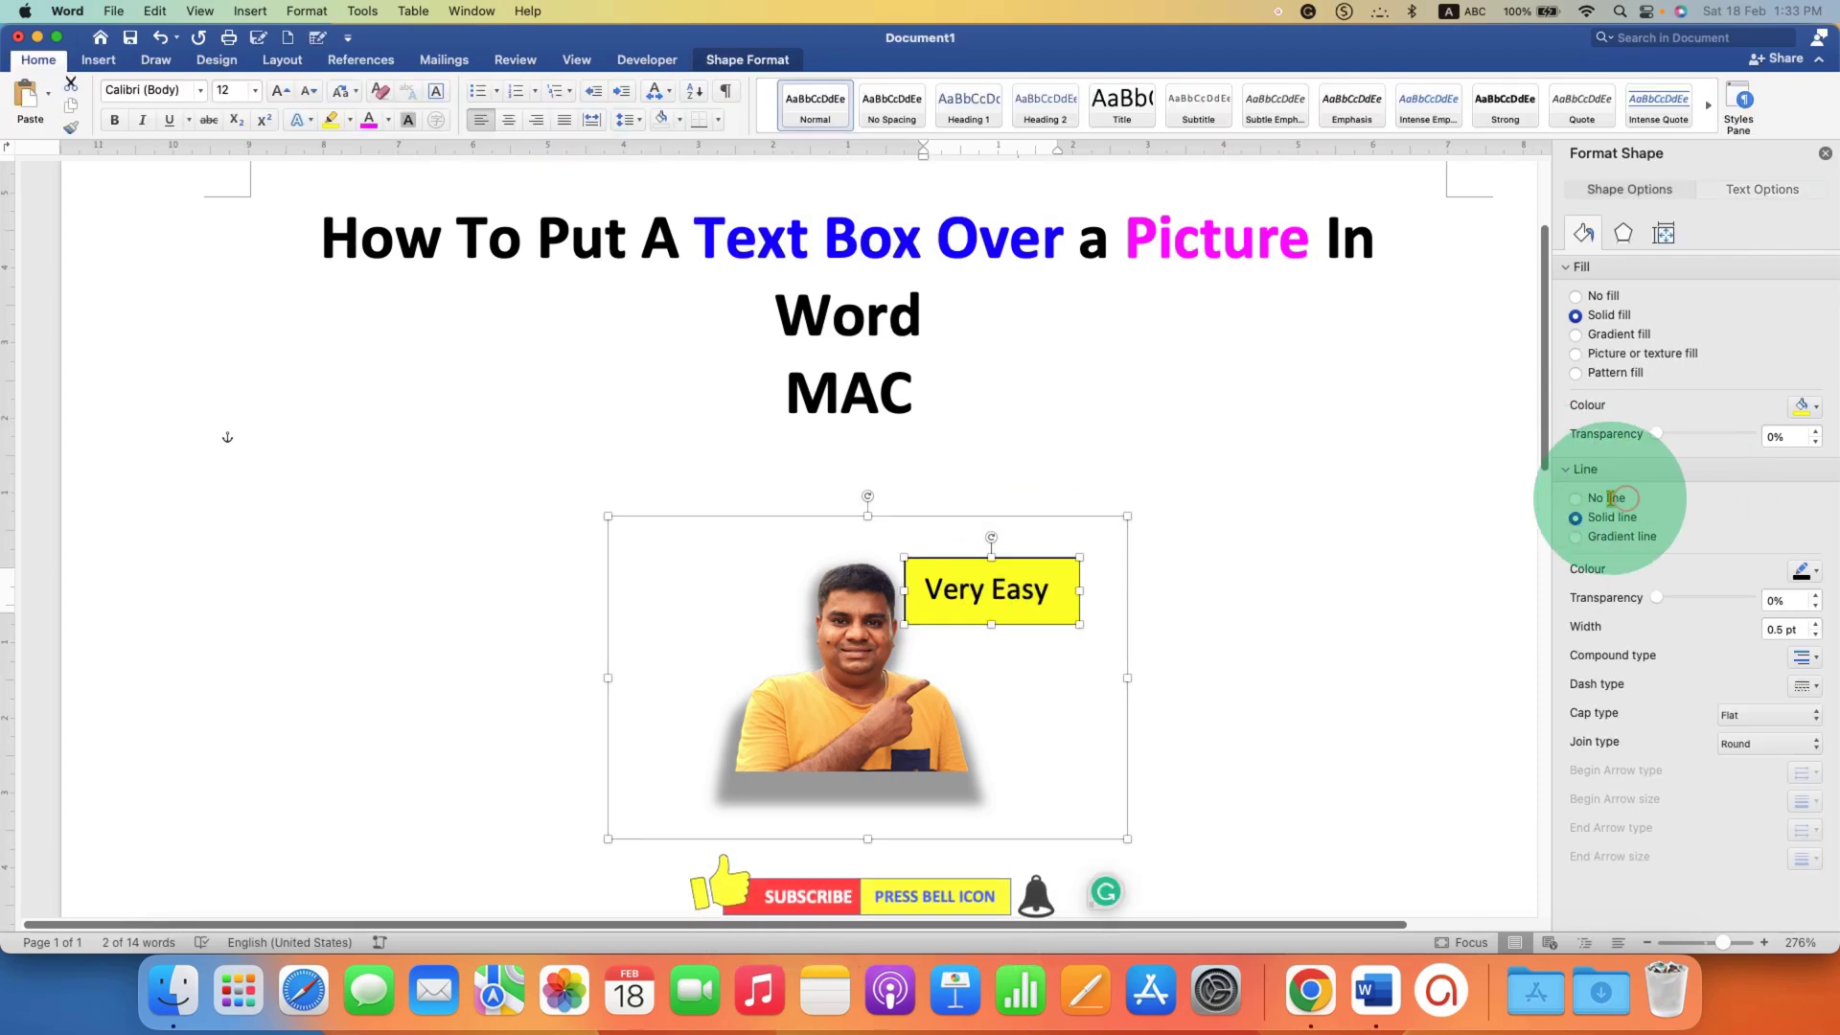
click(1613, 497)
click(1325, 648)
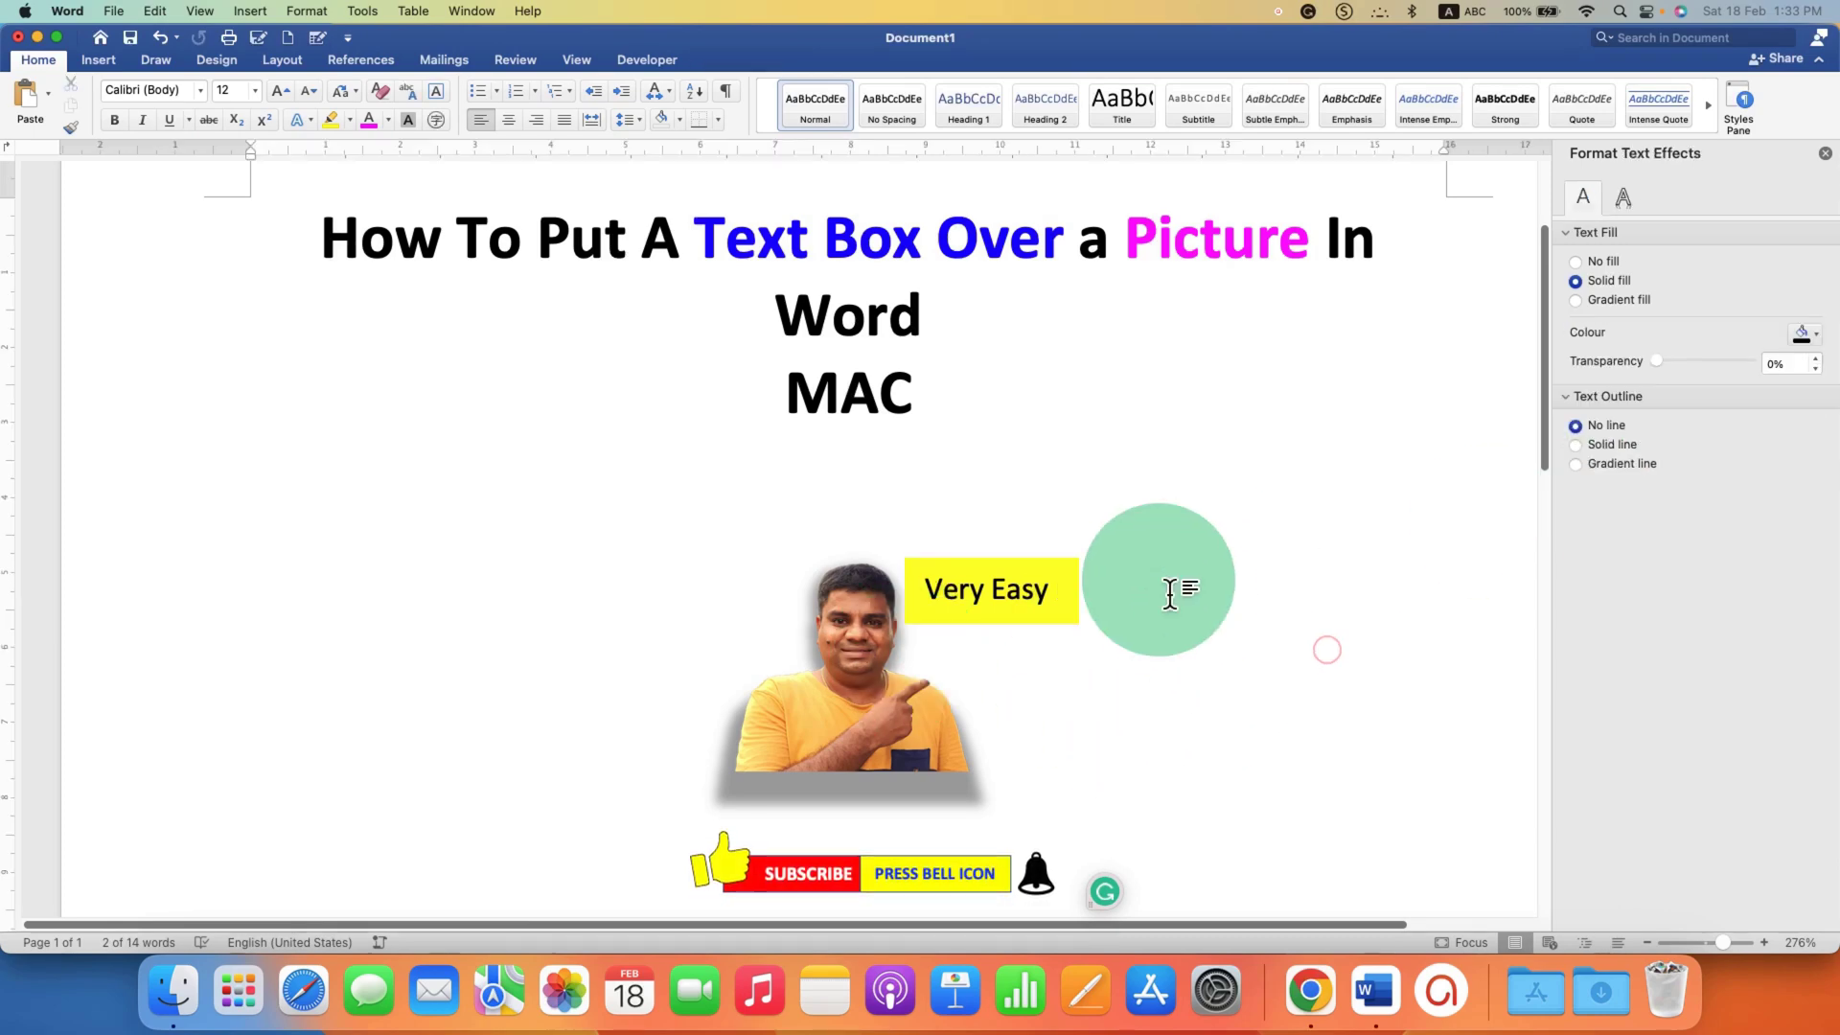
- Give the Very Easy box a solid red 3 pt outline
click(1022, 611)
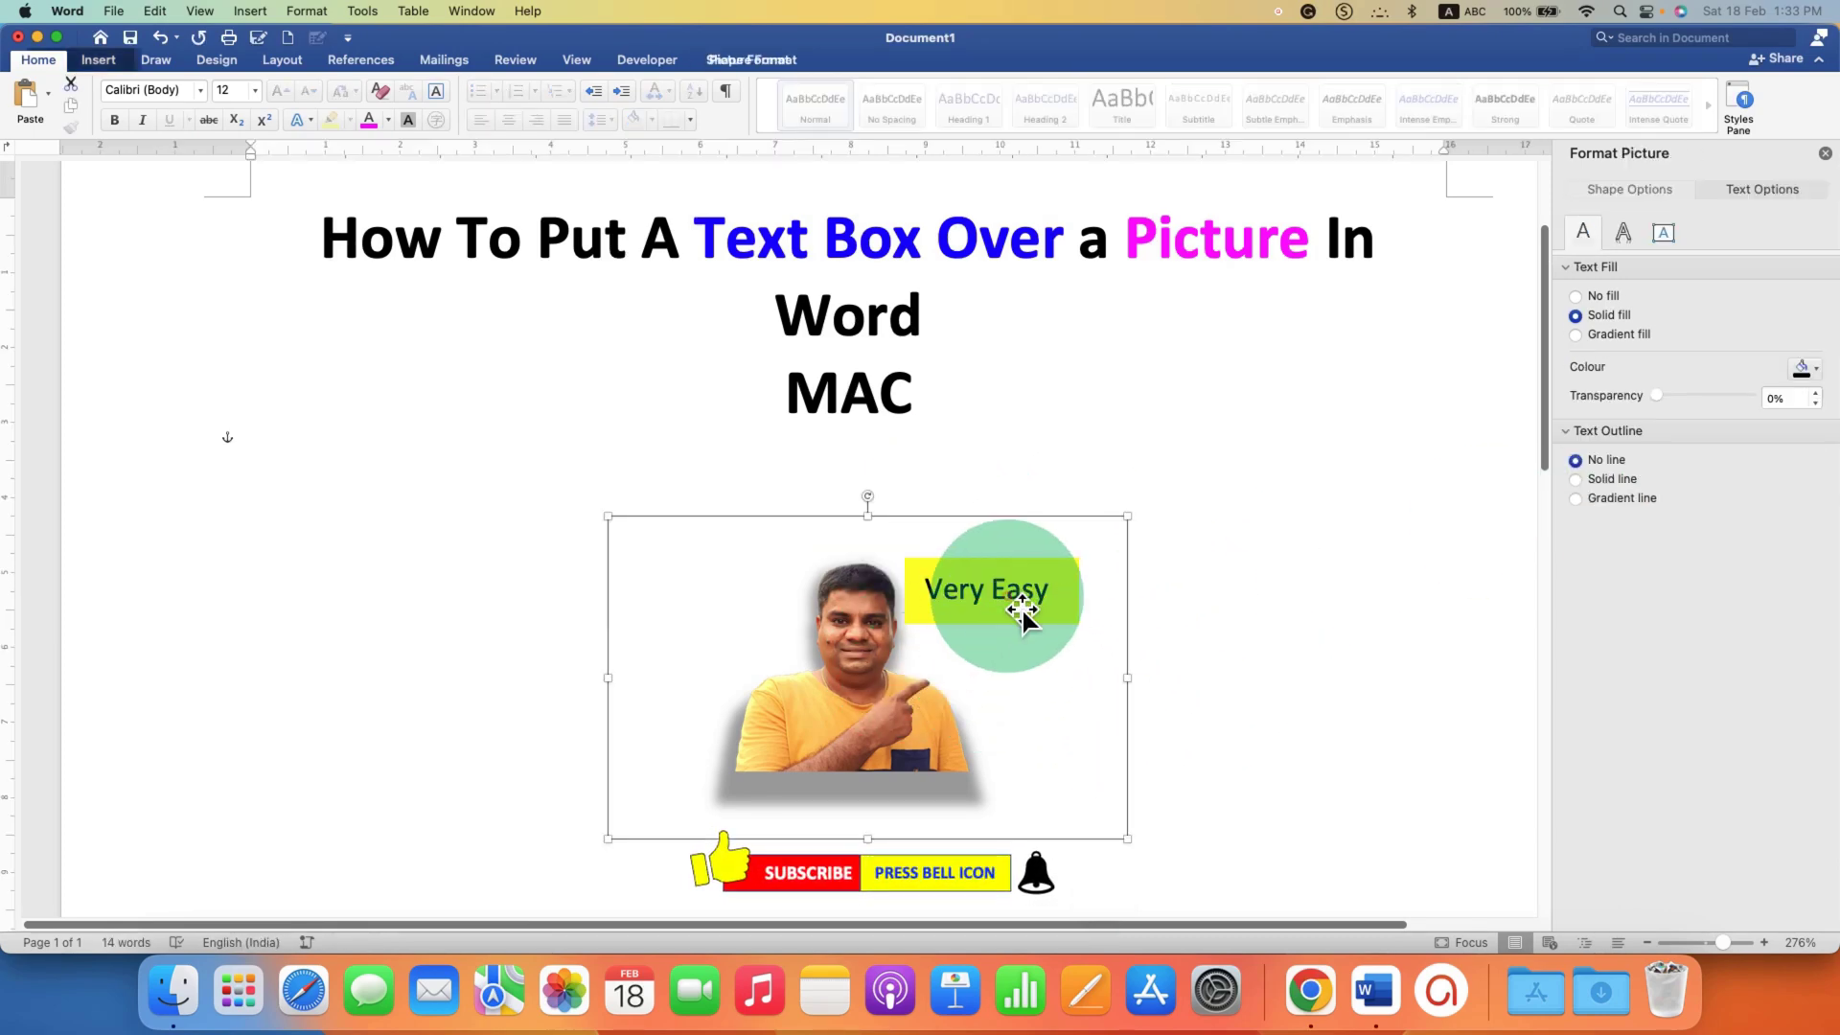
click(1022, 612)
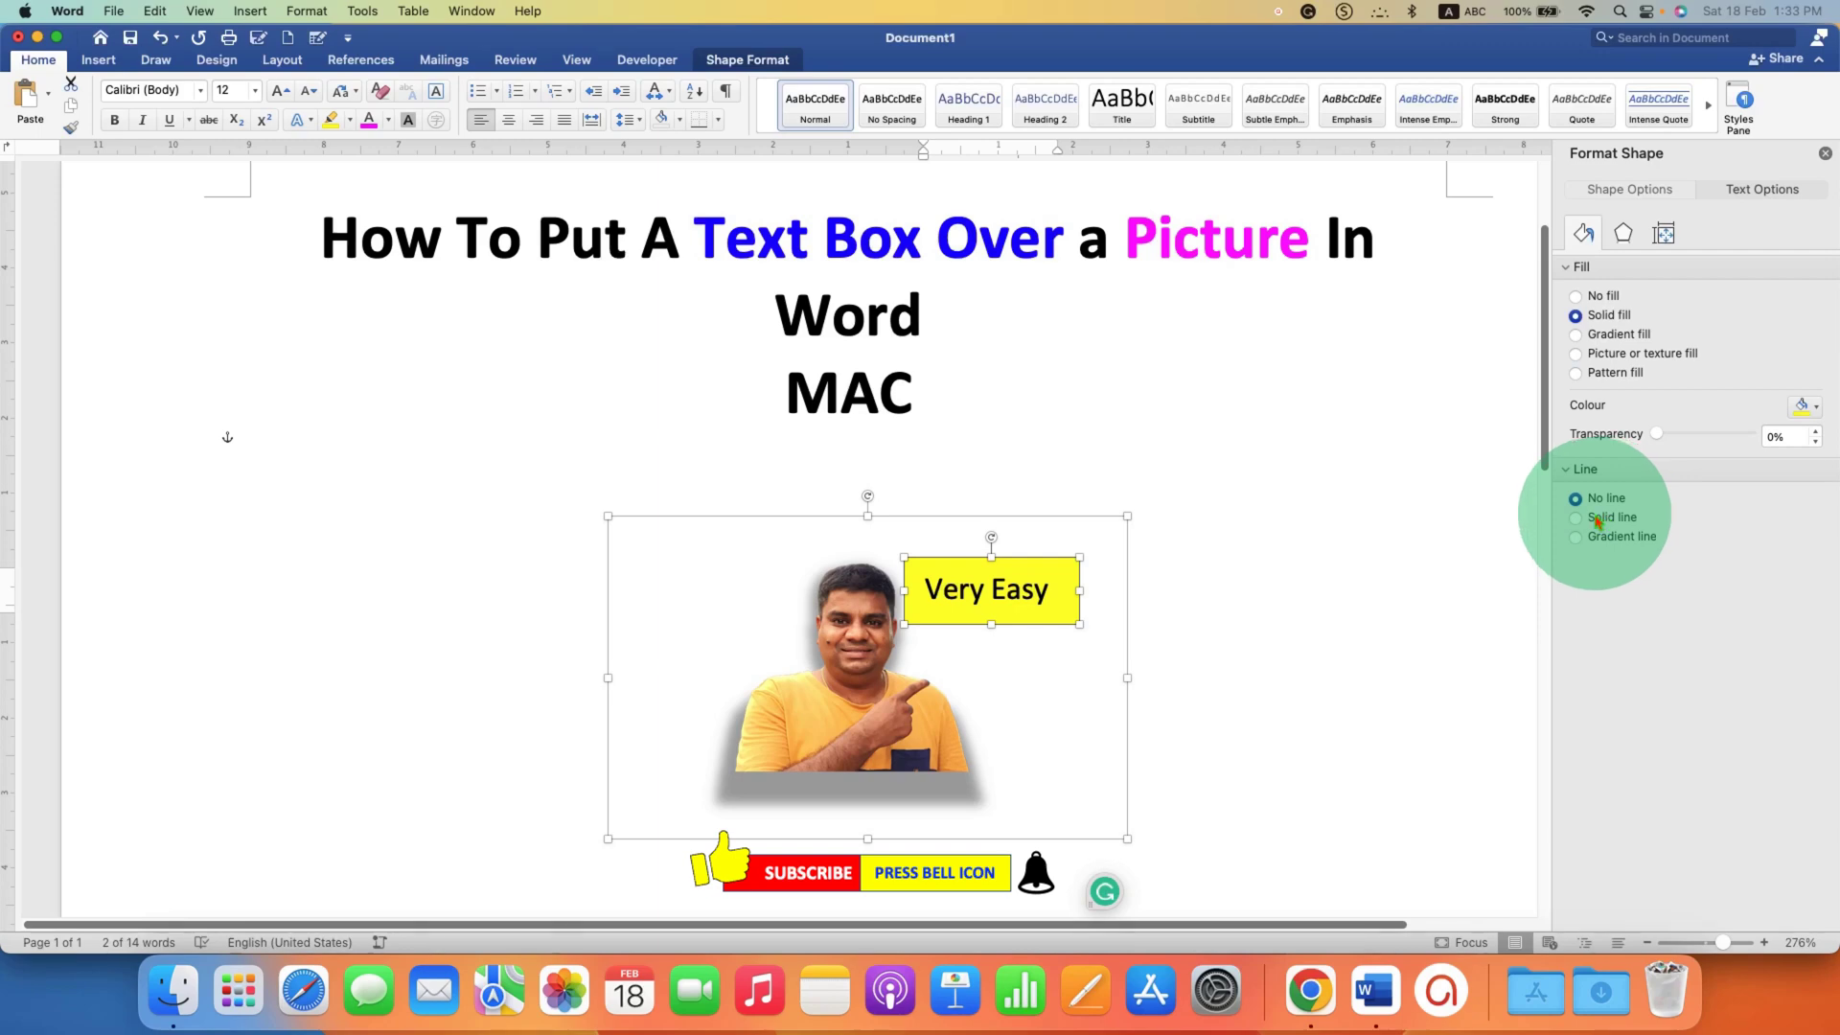
click(1601, 518)
click(1801, 569)
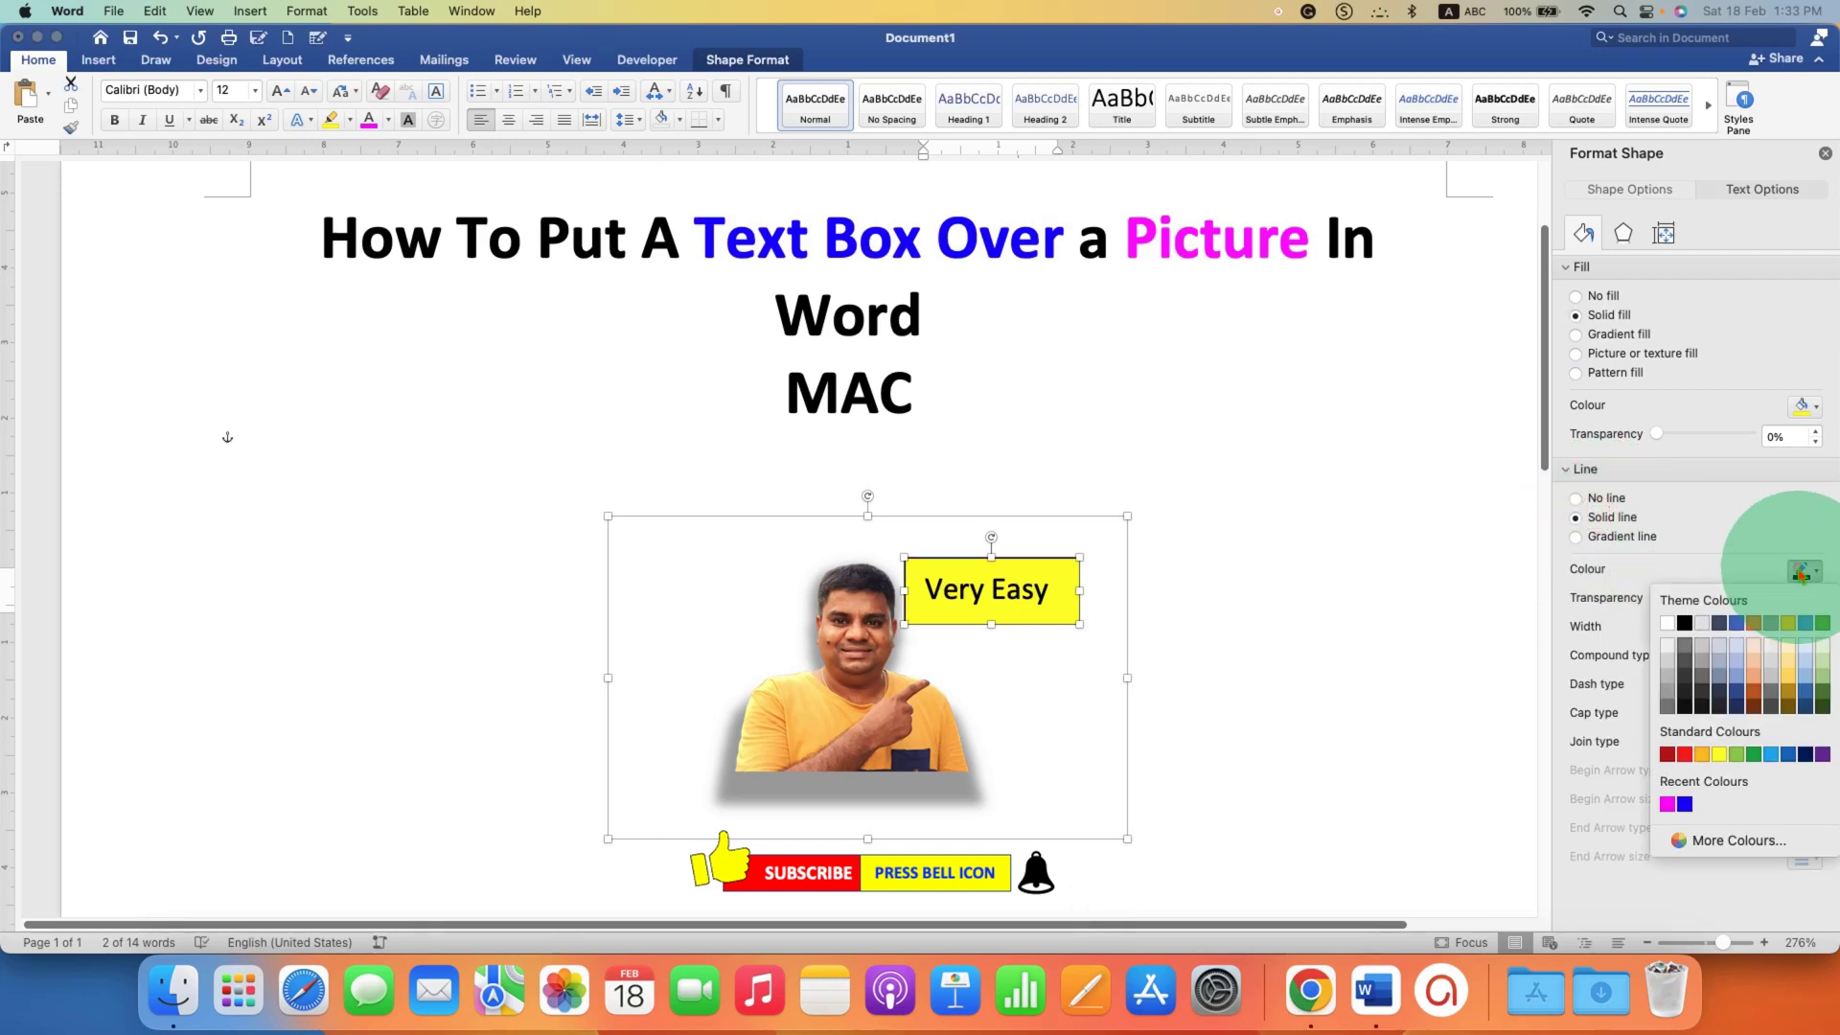
click(1691, 755)
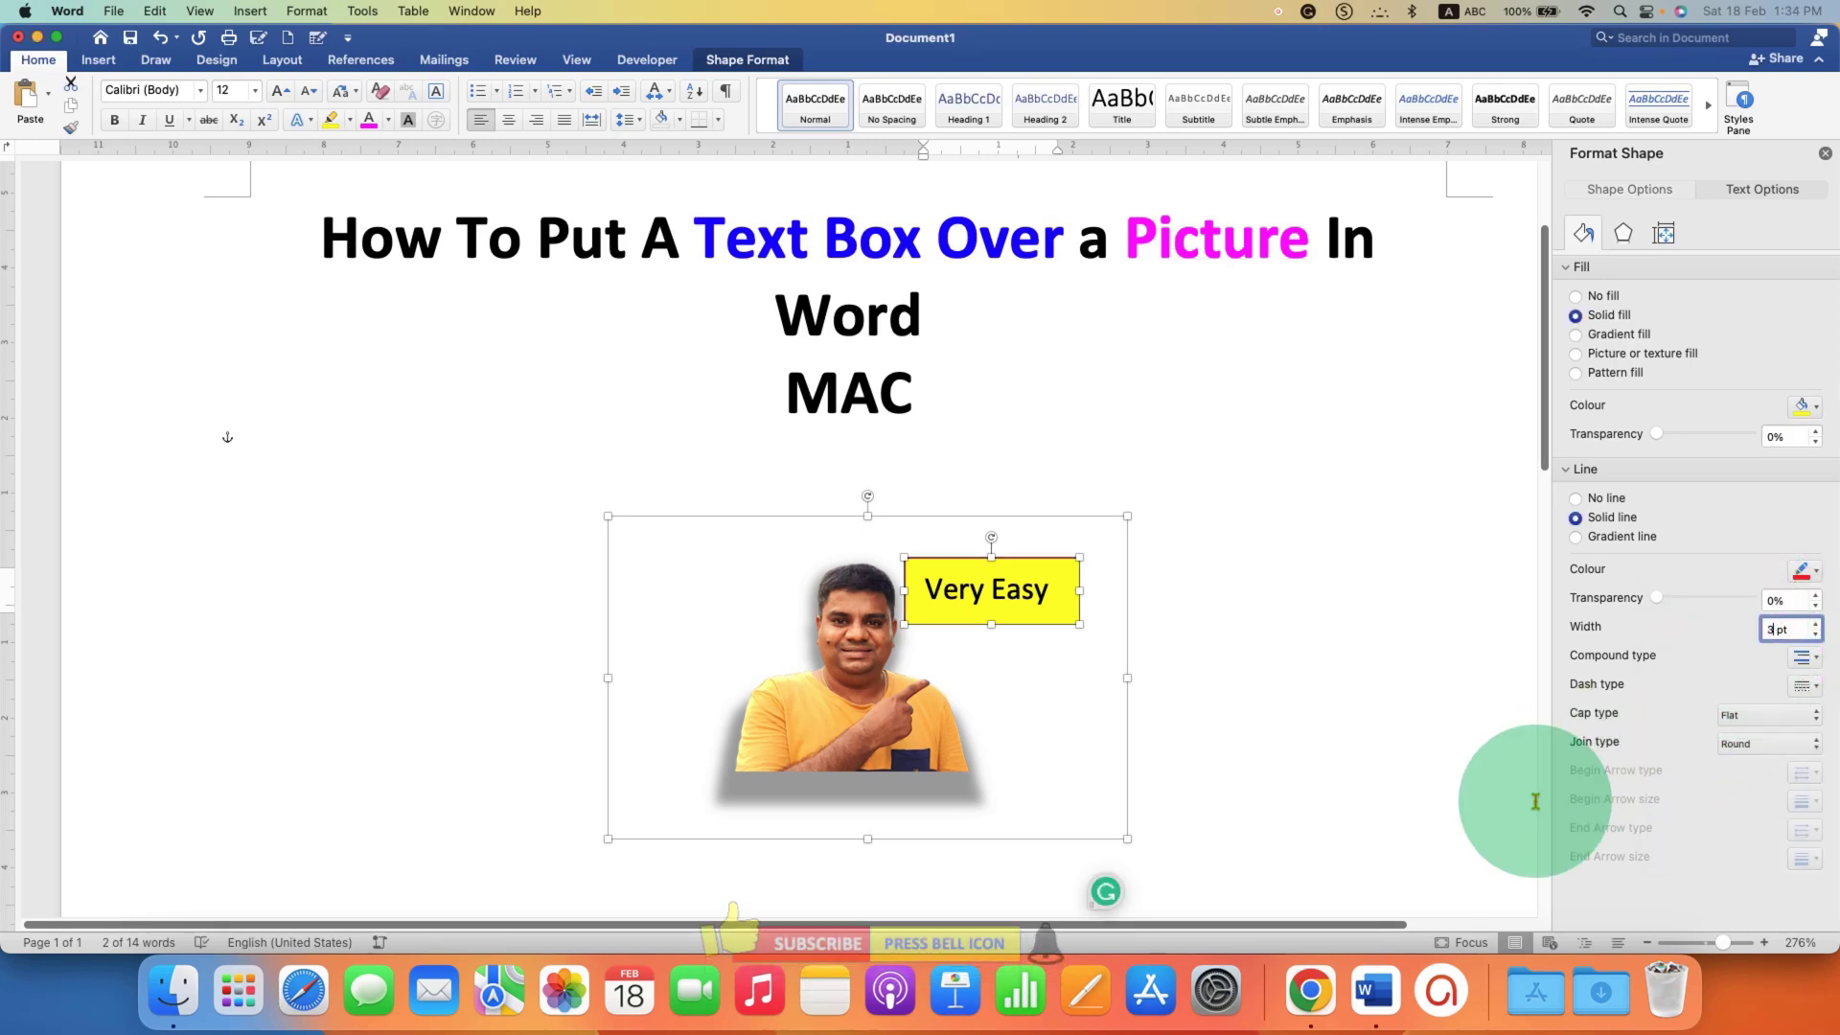
text(3)
key(Return)
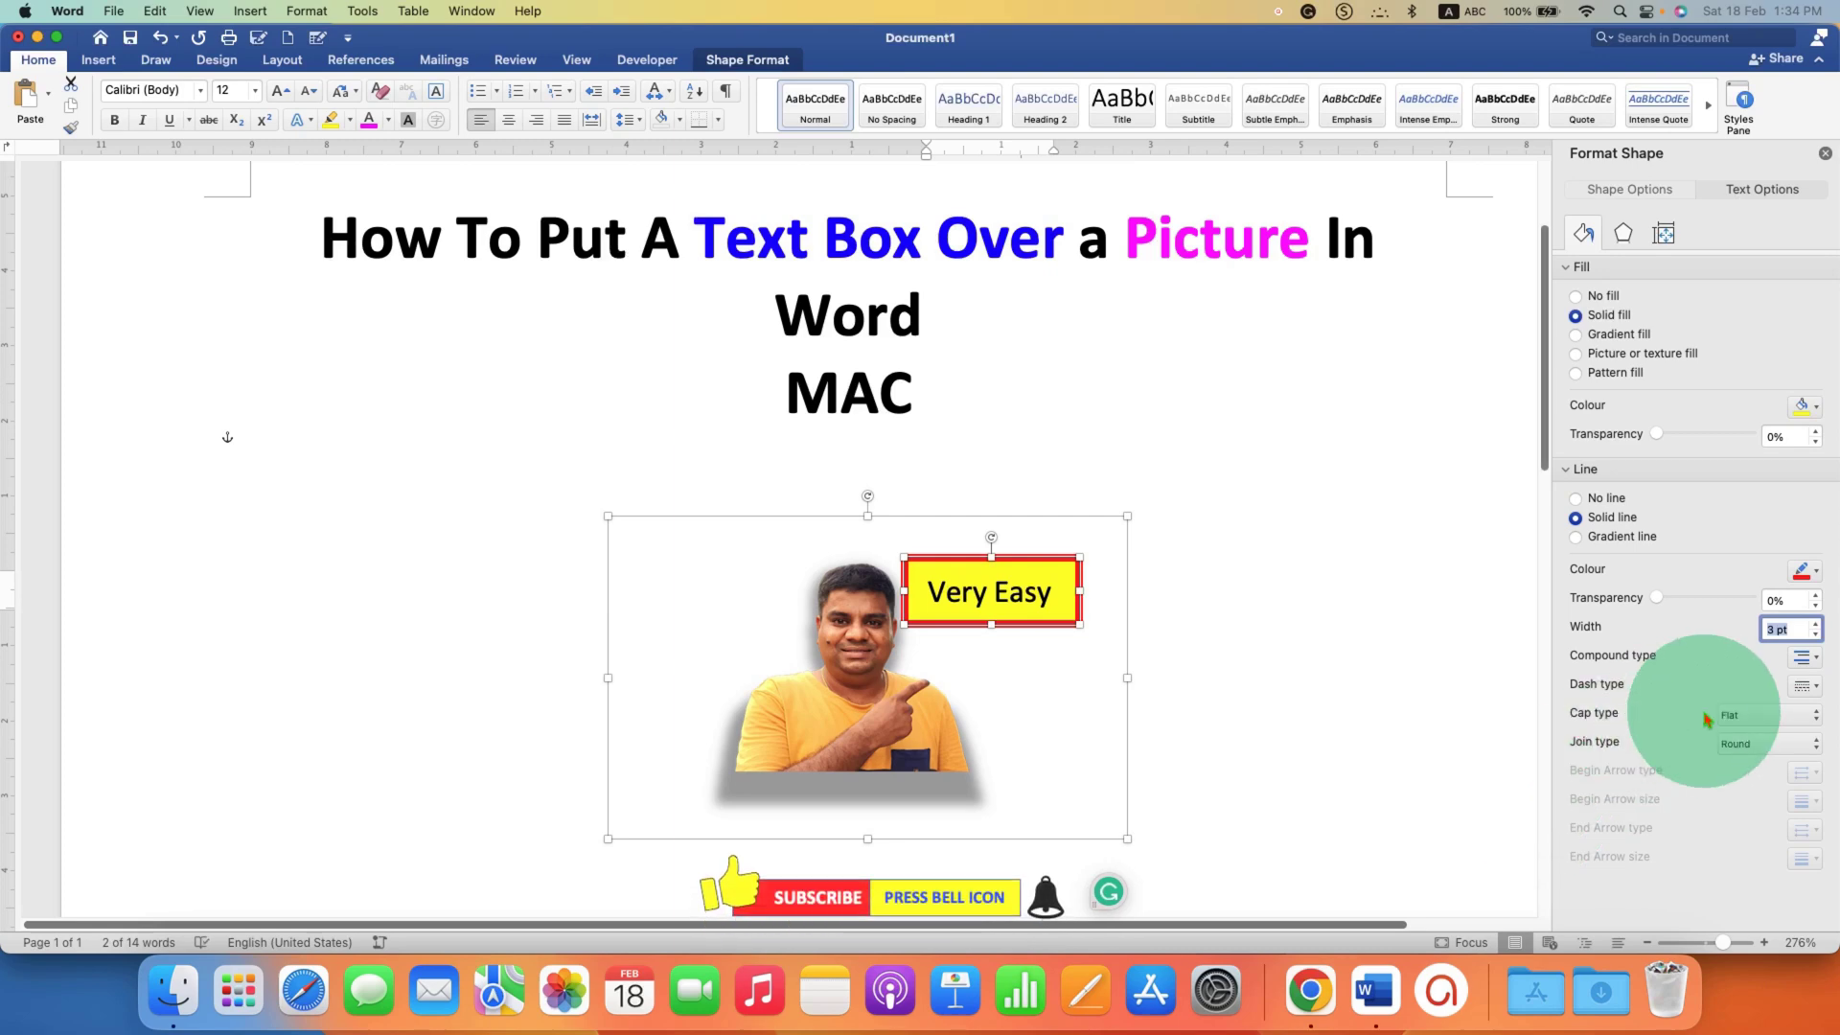
- Make the red border dashed and close the Format Shape pane
click(1804, 688)
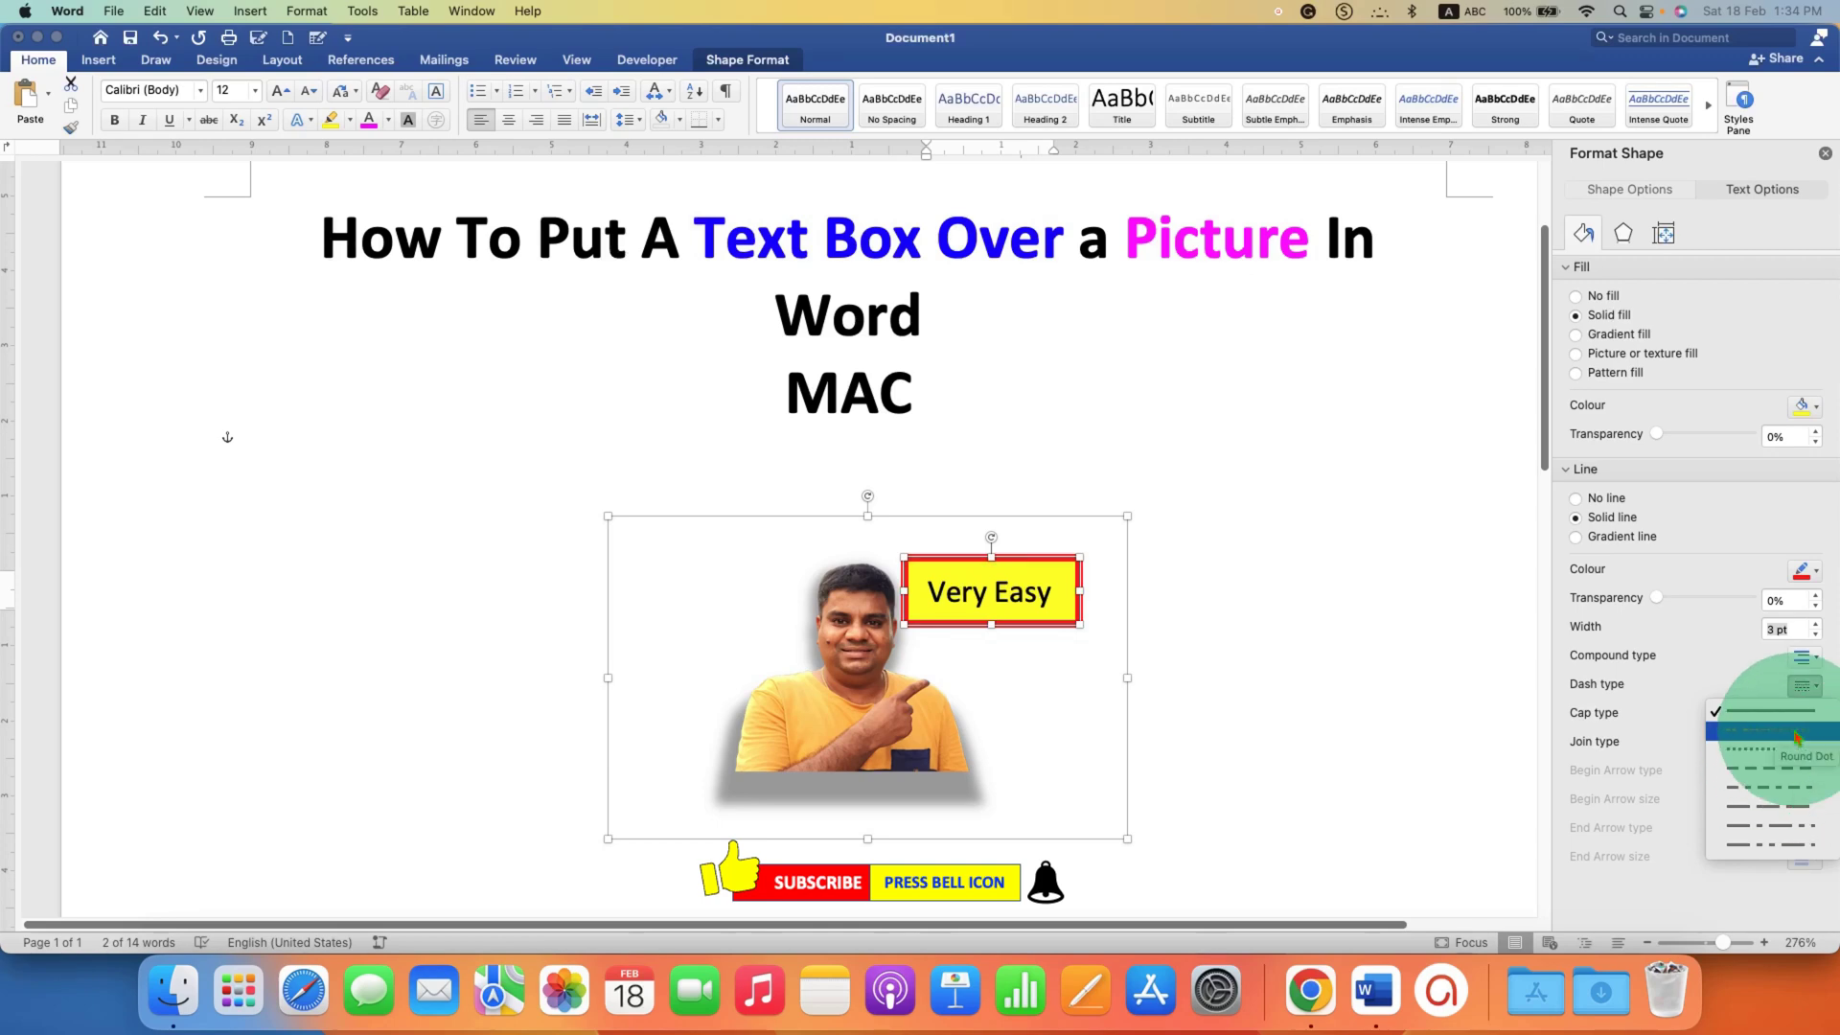
click(1800, 775)
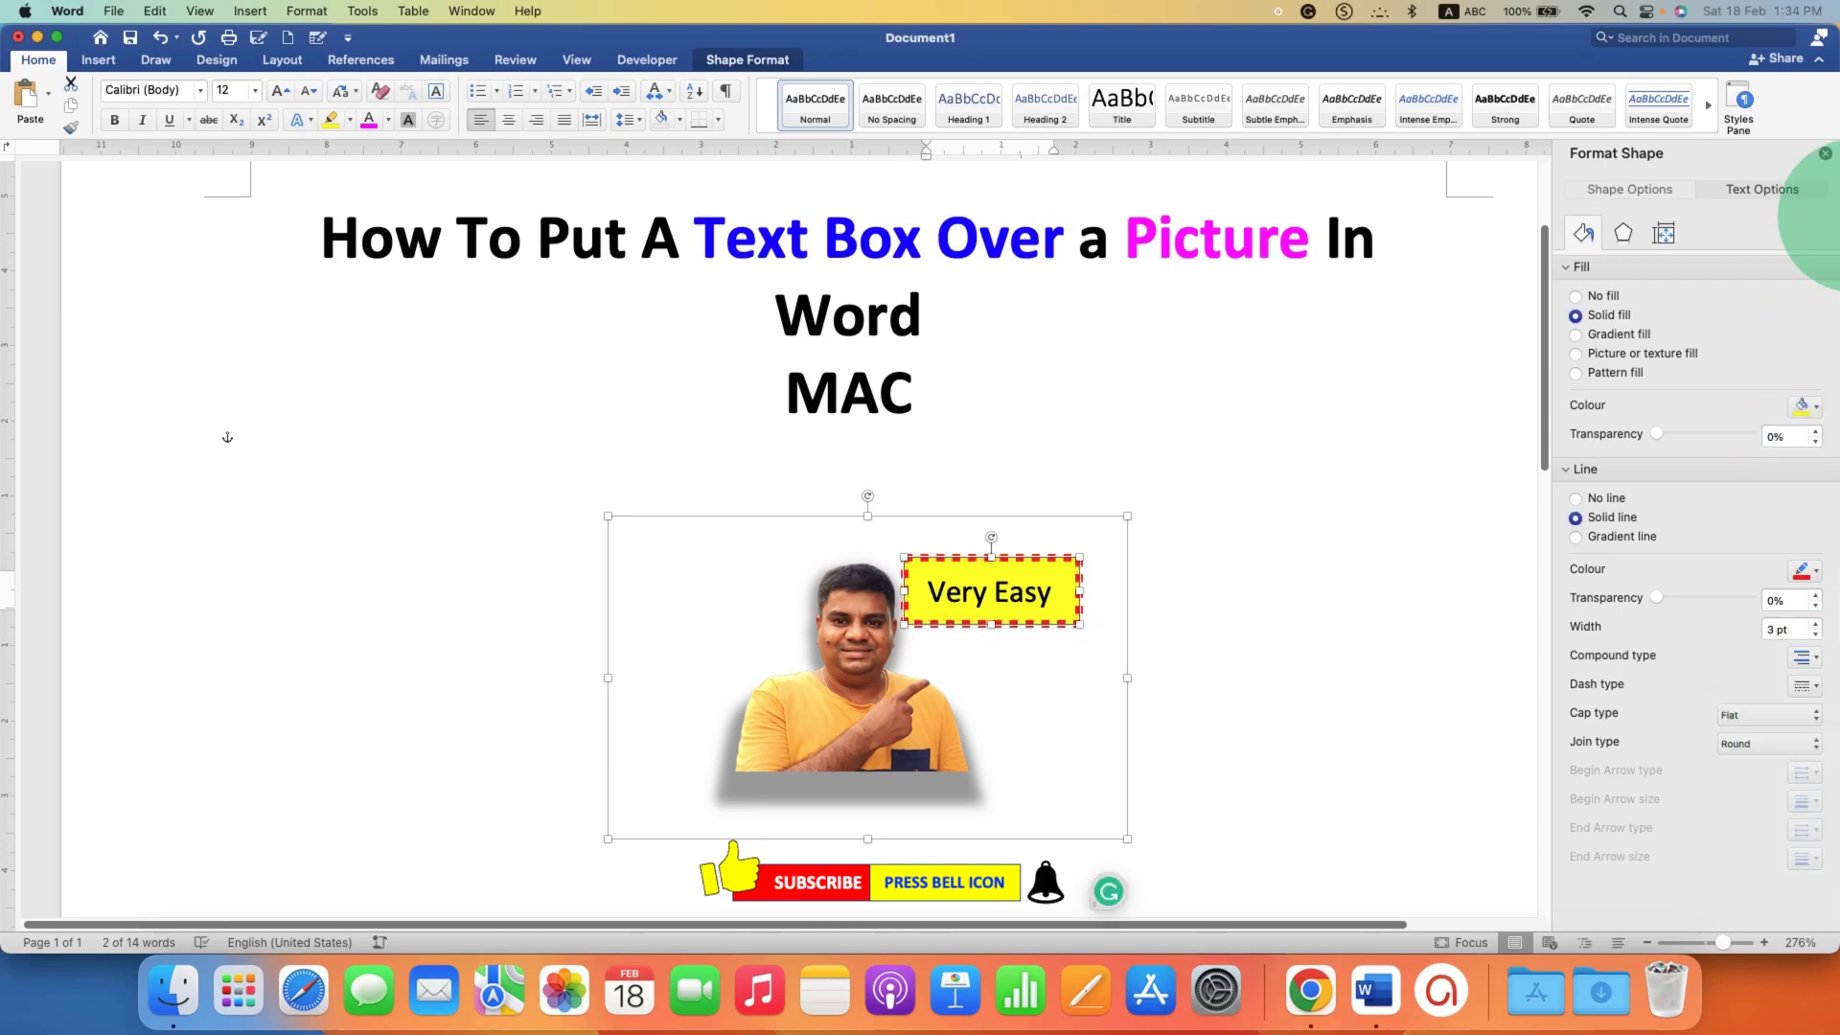
click(1826, 154)
click(1510, 611)
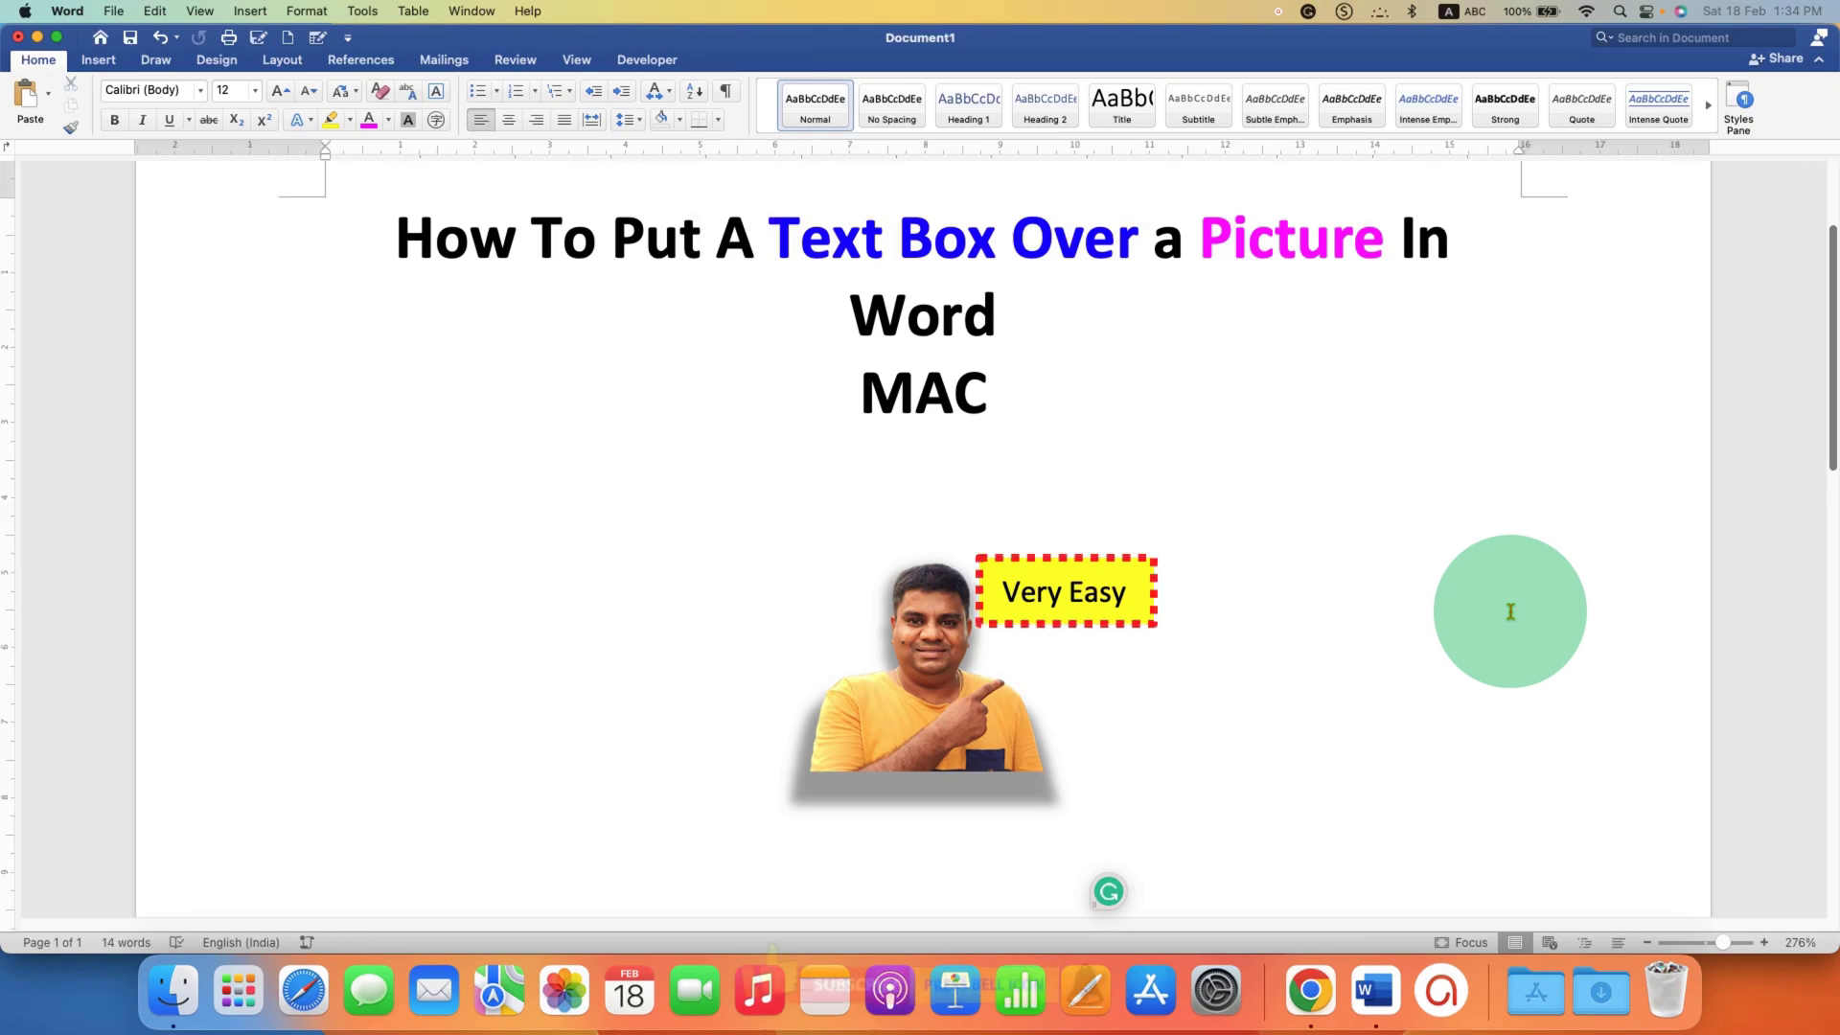